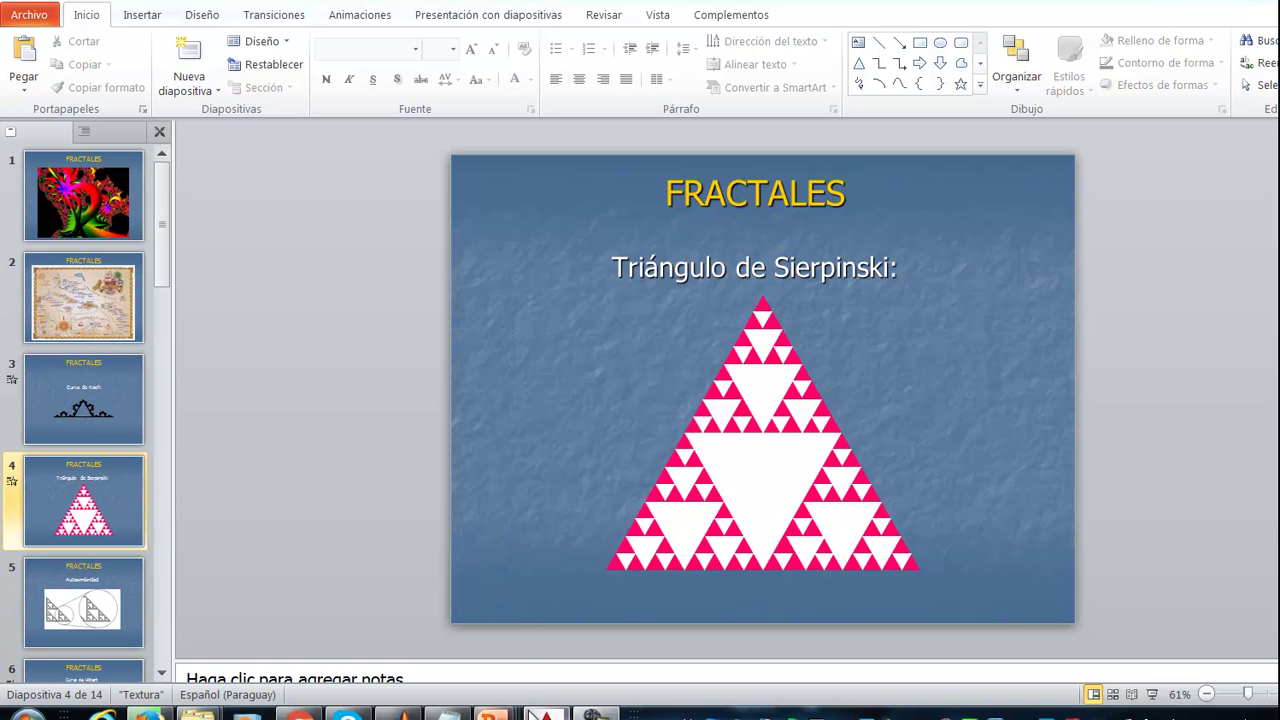
# - Leave the Sierpinski slide and bring the empty AutoCAD drawing Dibujo1 to the front
pyautogui.click(546, 712)
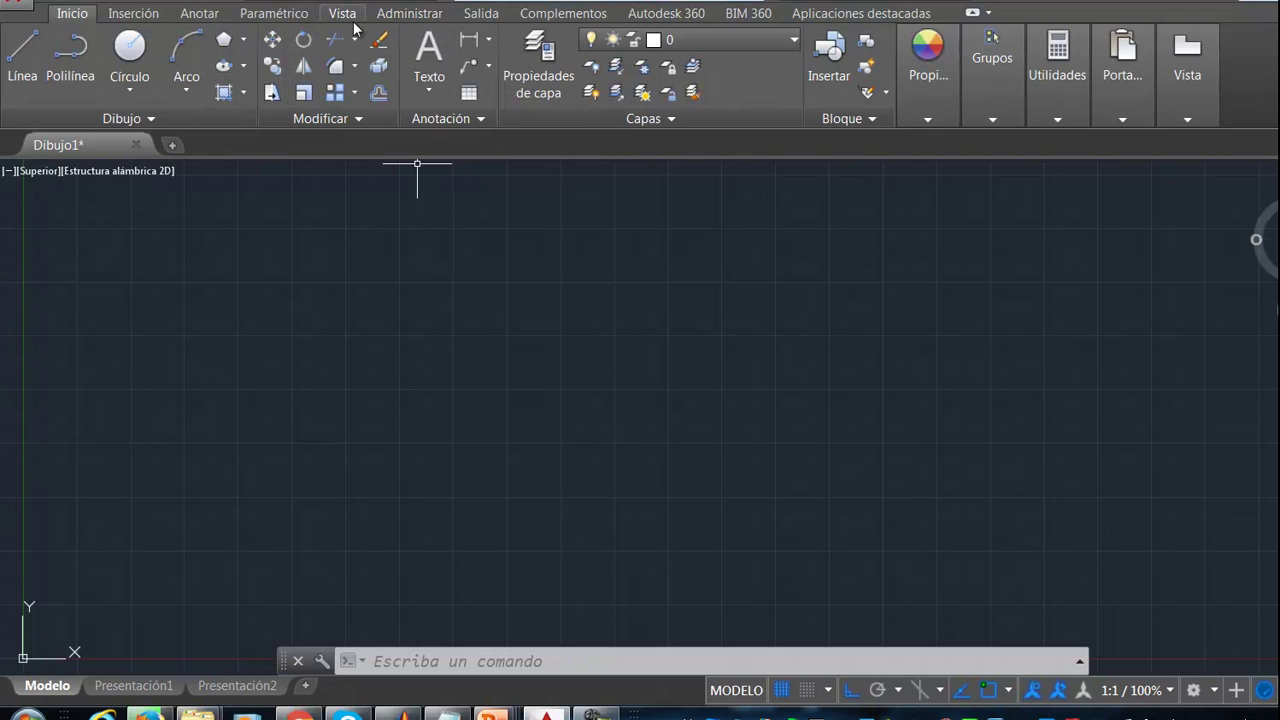
# - Start a 3-sided polygon centred mid-drawing and inscribed in a circle
pyautogui.click(226, 44)
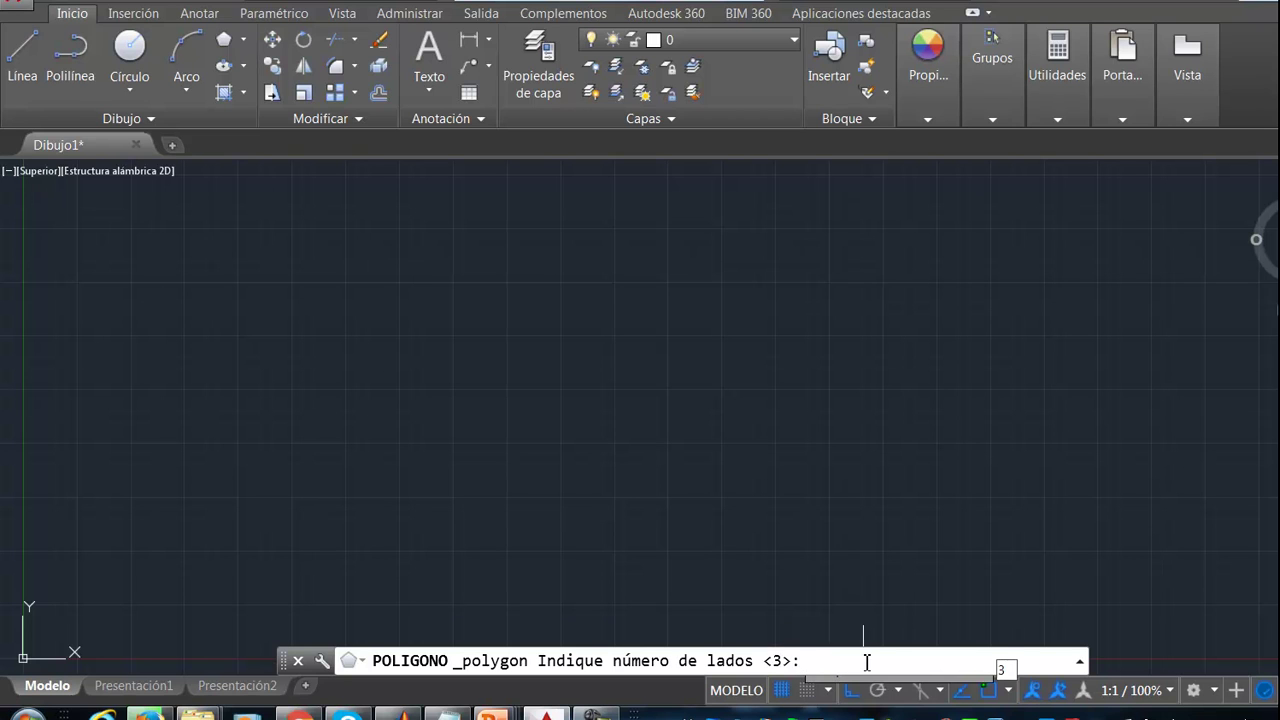
pyautogui.press('Return')
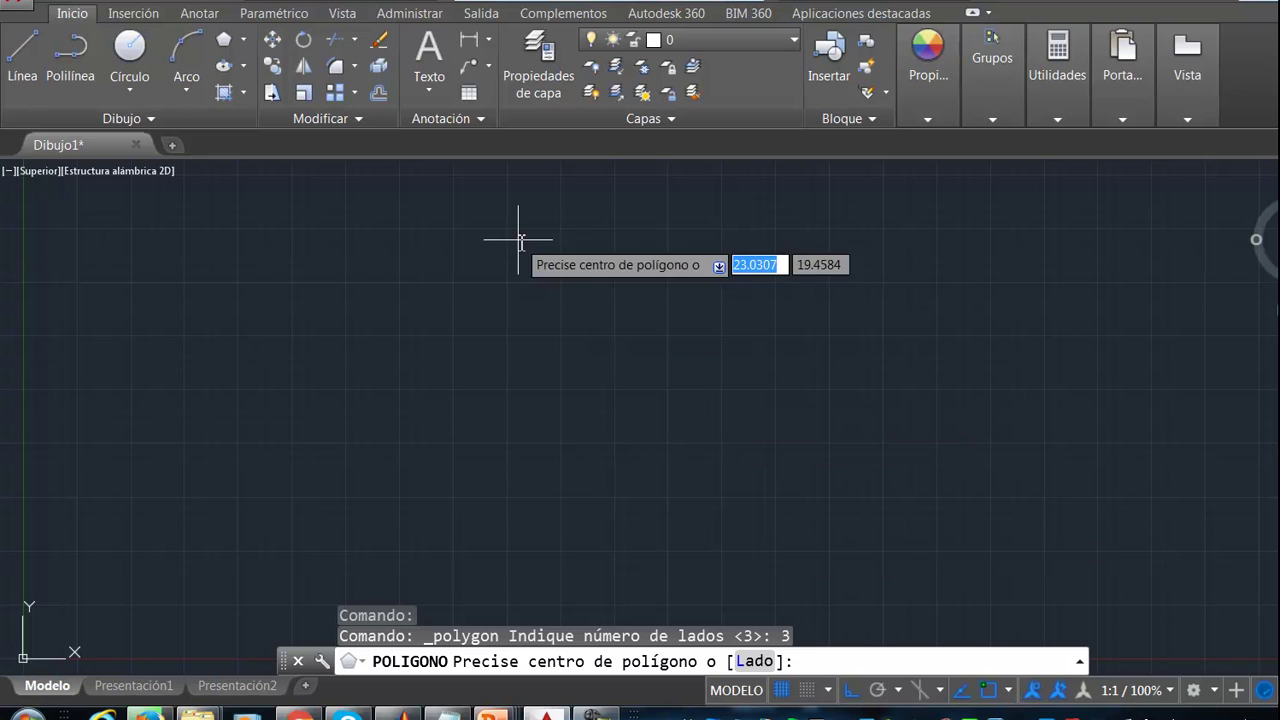
pyautogui.click(684, 412)
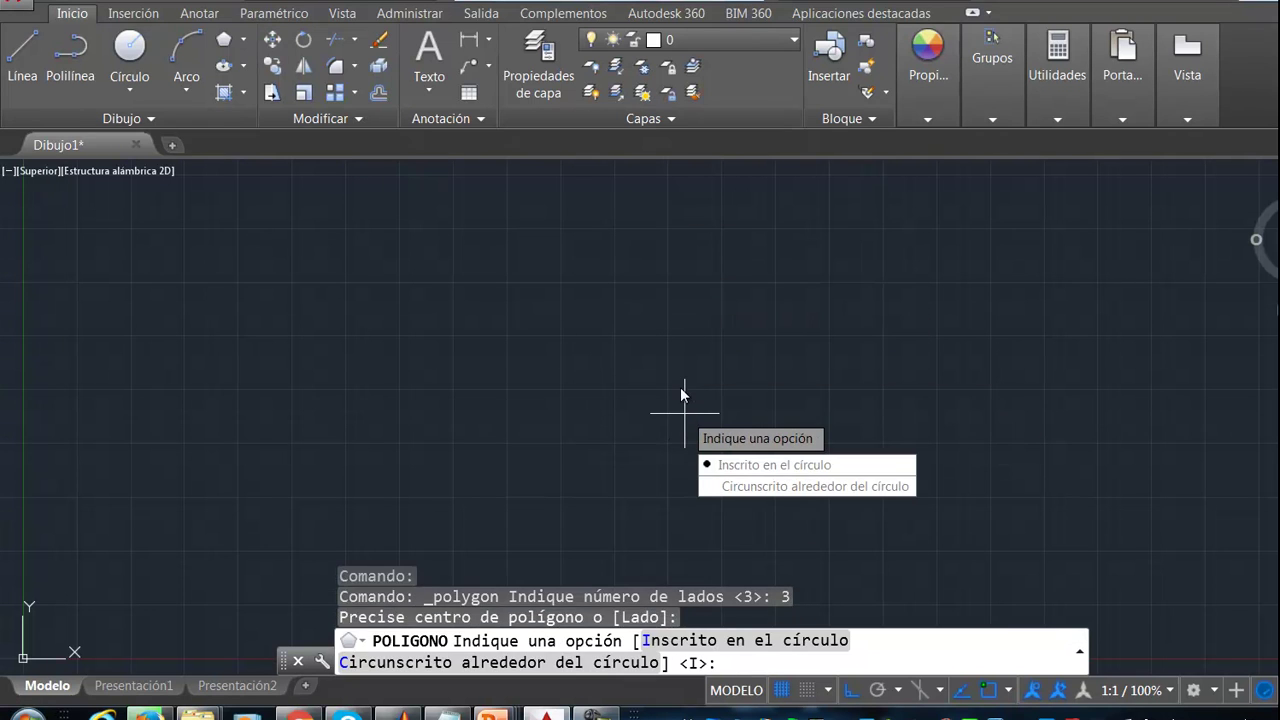
pyautogui.click(745, 466)
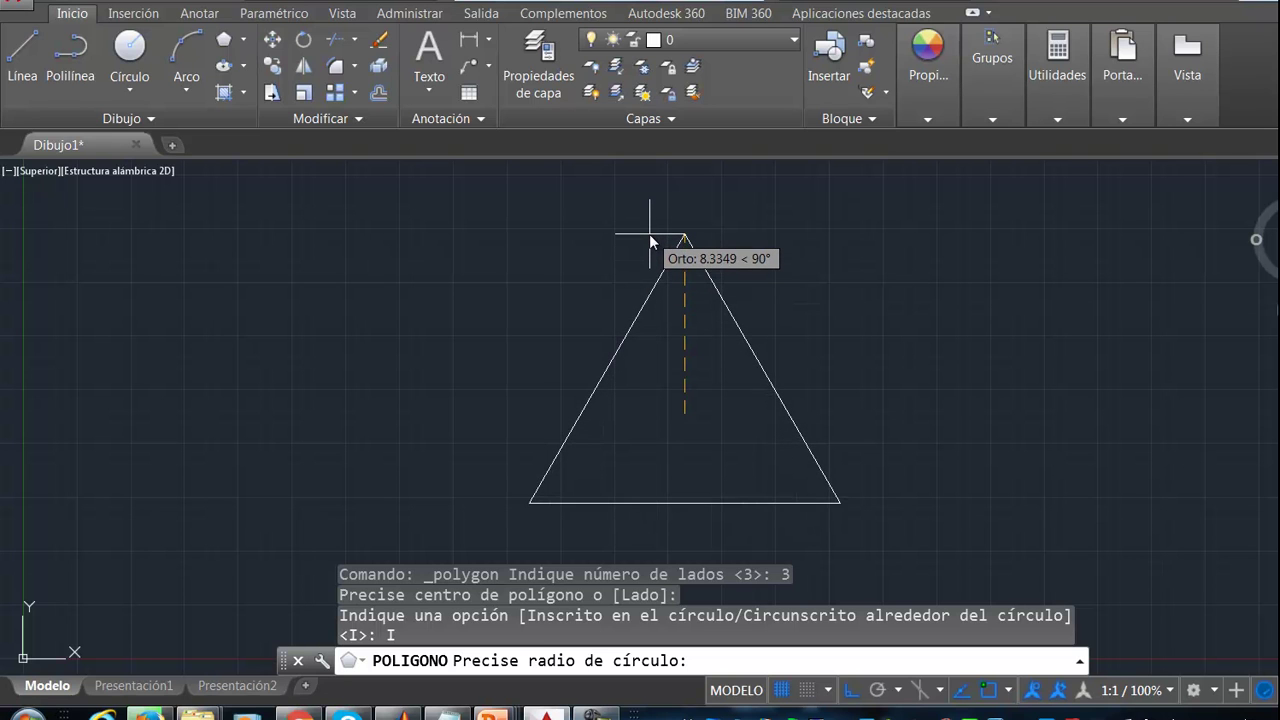
pyautogui.click(649, 234)
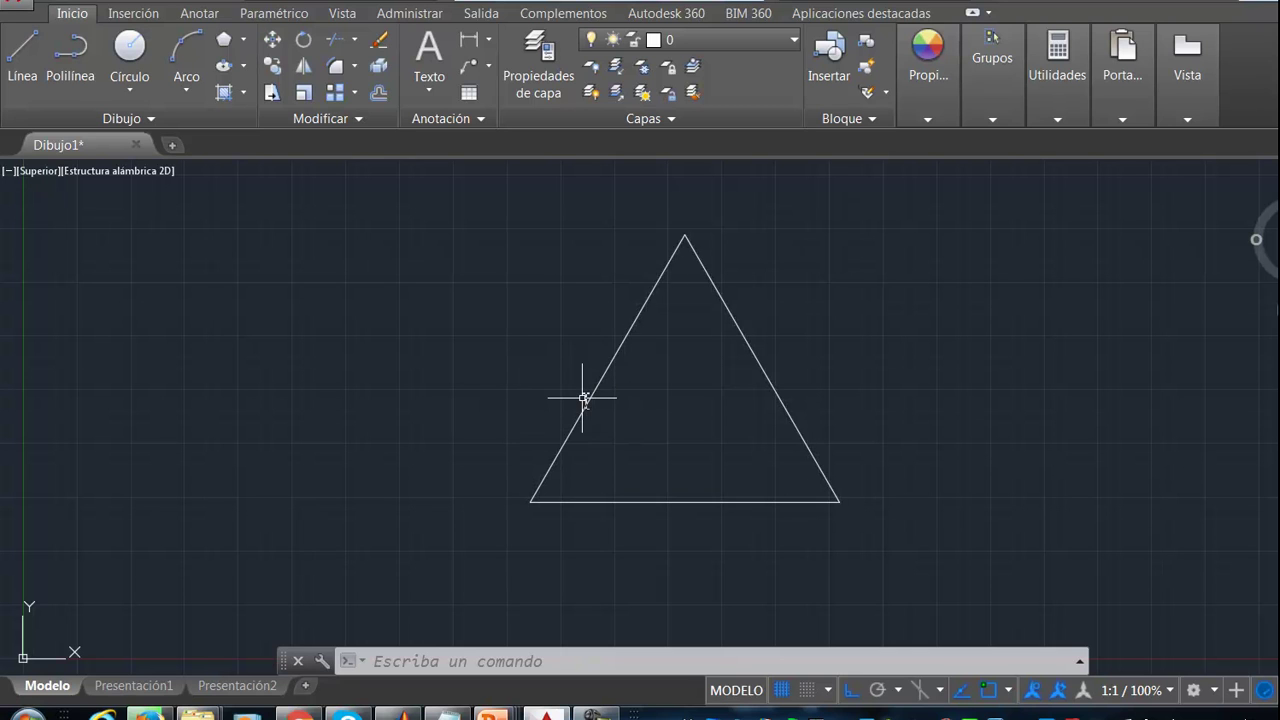
# - Cancel a failed Punto medio snap, then explode the triangle into three separate lines
pyautogui.keyDown('shift'); pyautogui.rightClick(586, 398); pyautogui.keyUp('shift')
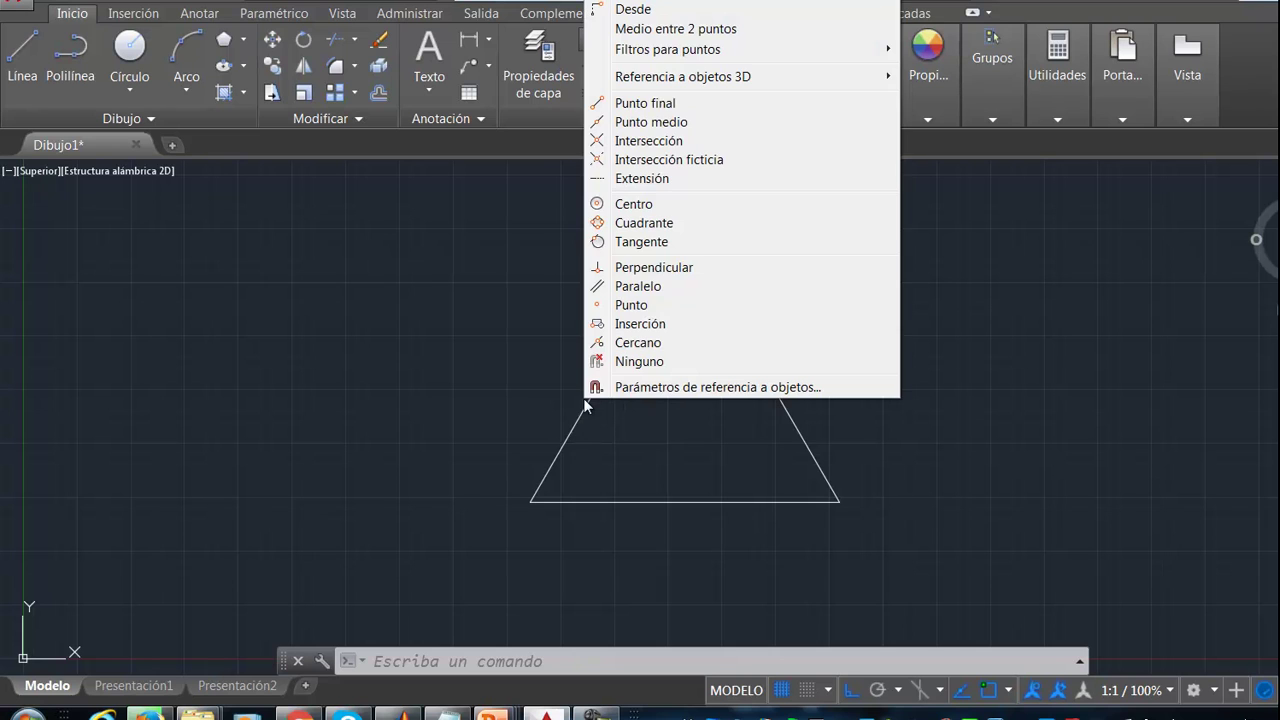
pyautogui.click(666, 124)
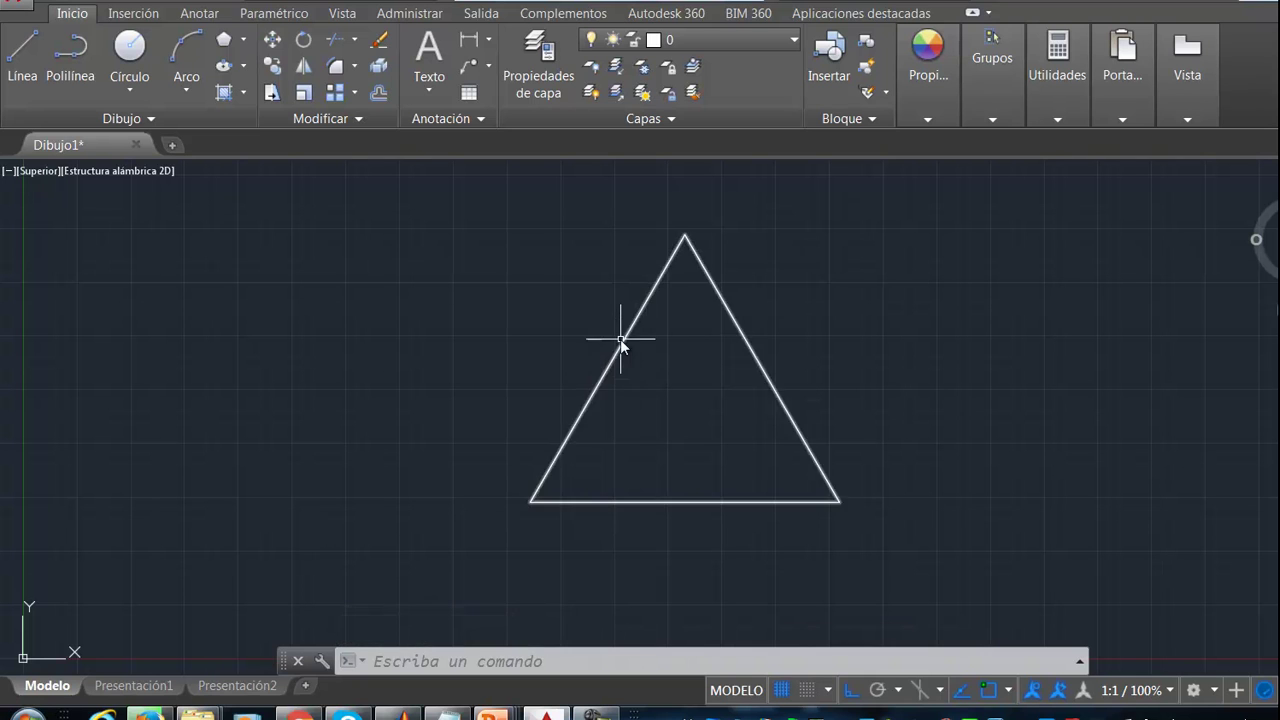
pyautogui.press('Escape')
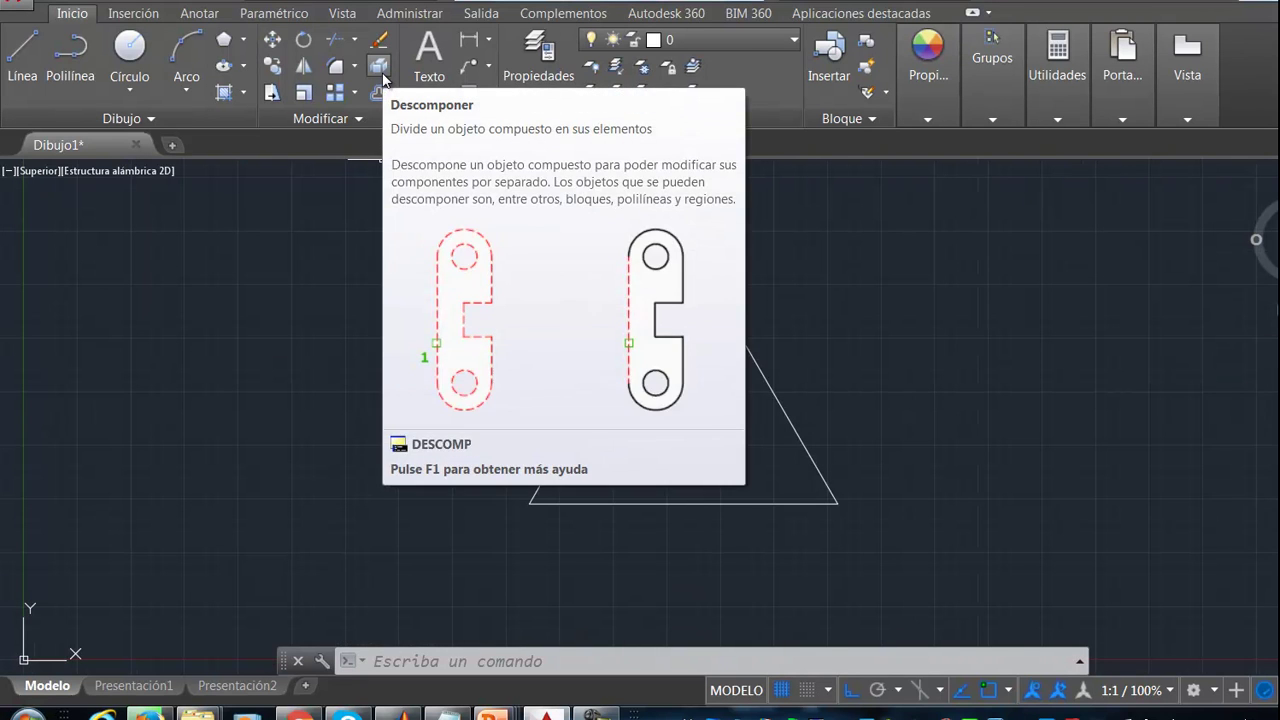
pyautogui.moveTo(922, 554)
pyautogui.mouseDown()
pyautogui.moveTo(422, 467)
pyautogui.moveTo(600, 522)
pyautogui.mouseUp()
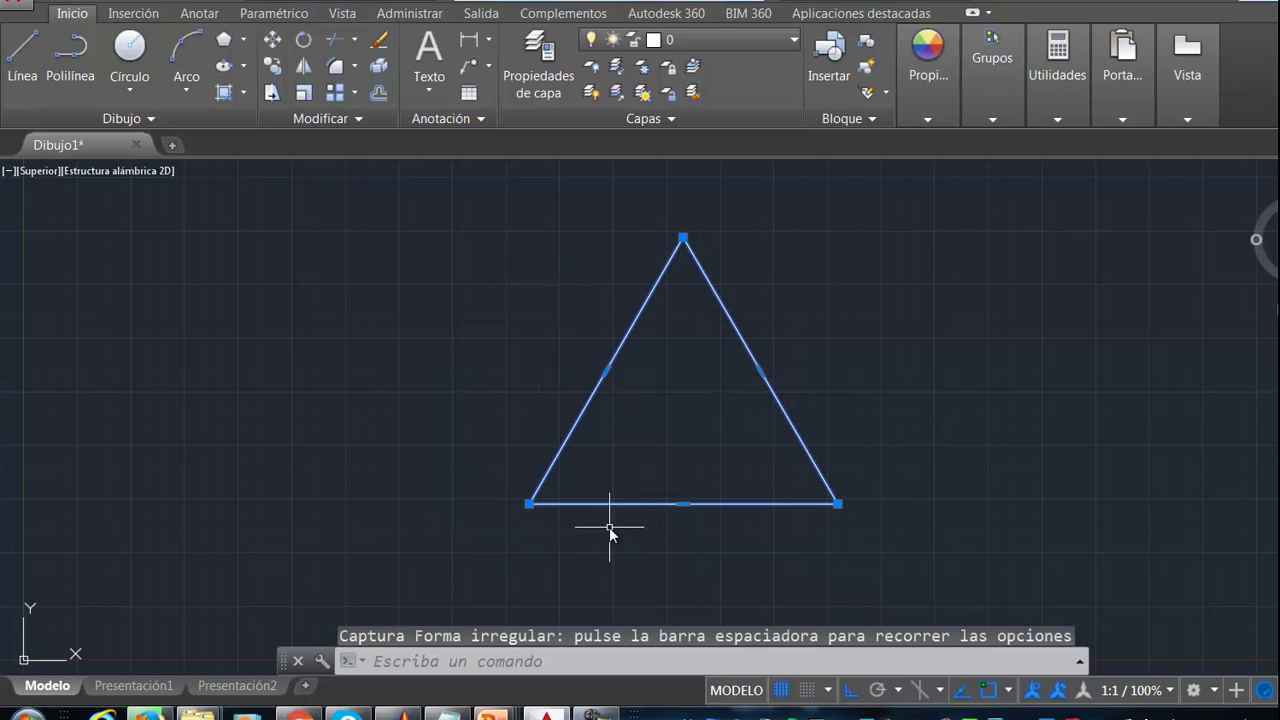
pyautogui.click(381, 75)
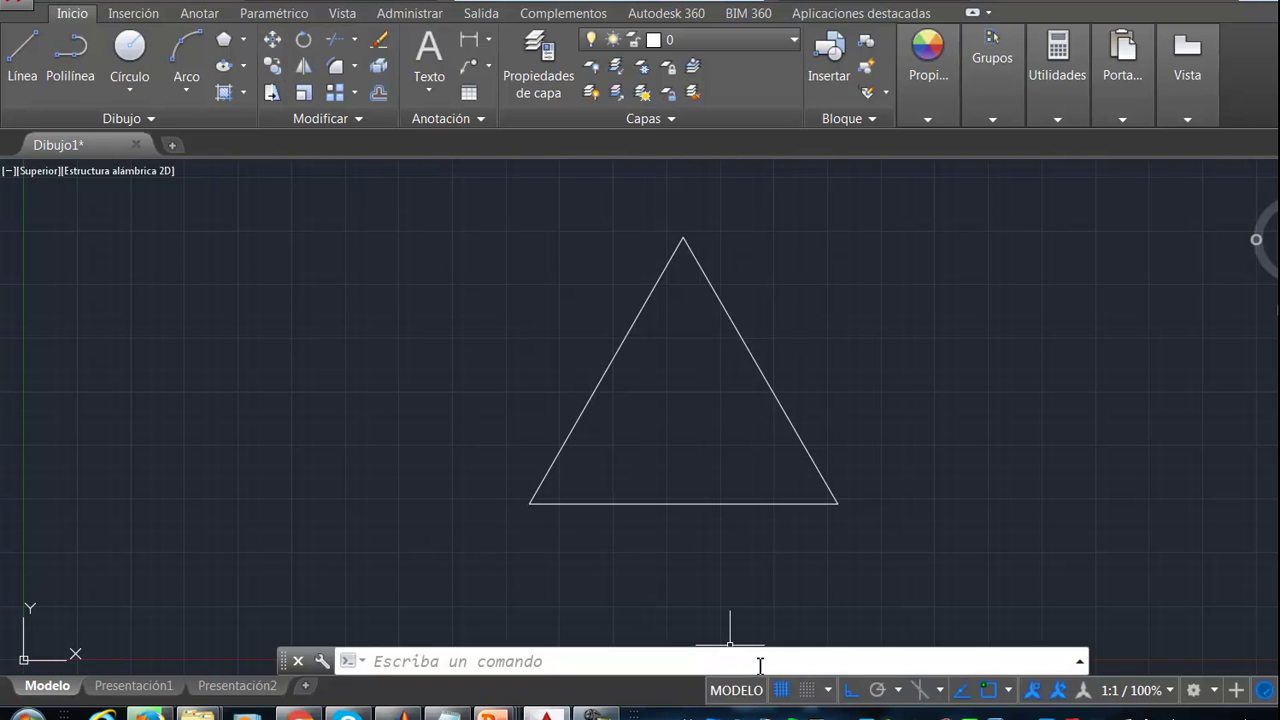
# - Draw lines linking the left, right and bottom side midpoints, with Orto turned off
pyautogui.click(30, 62)
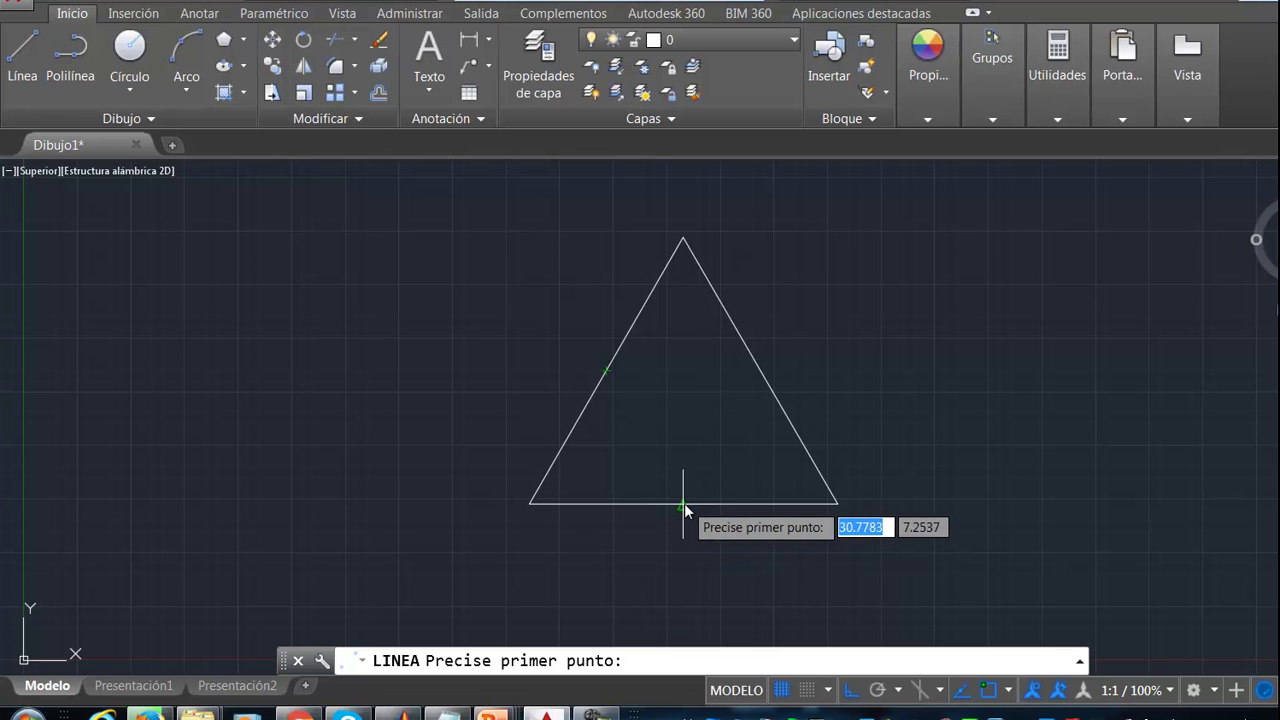
pyautogui.click(605, 373)
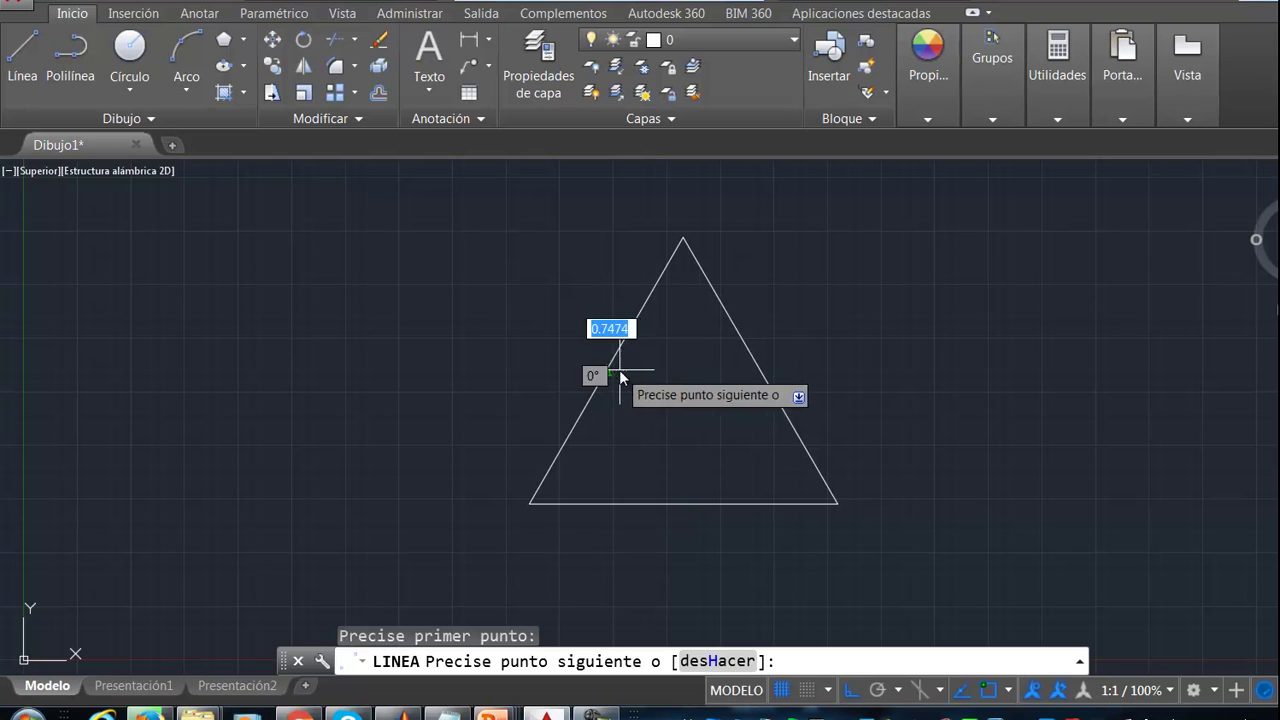
pyautogui.click(760, 371)
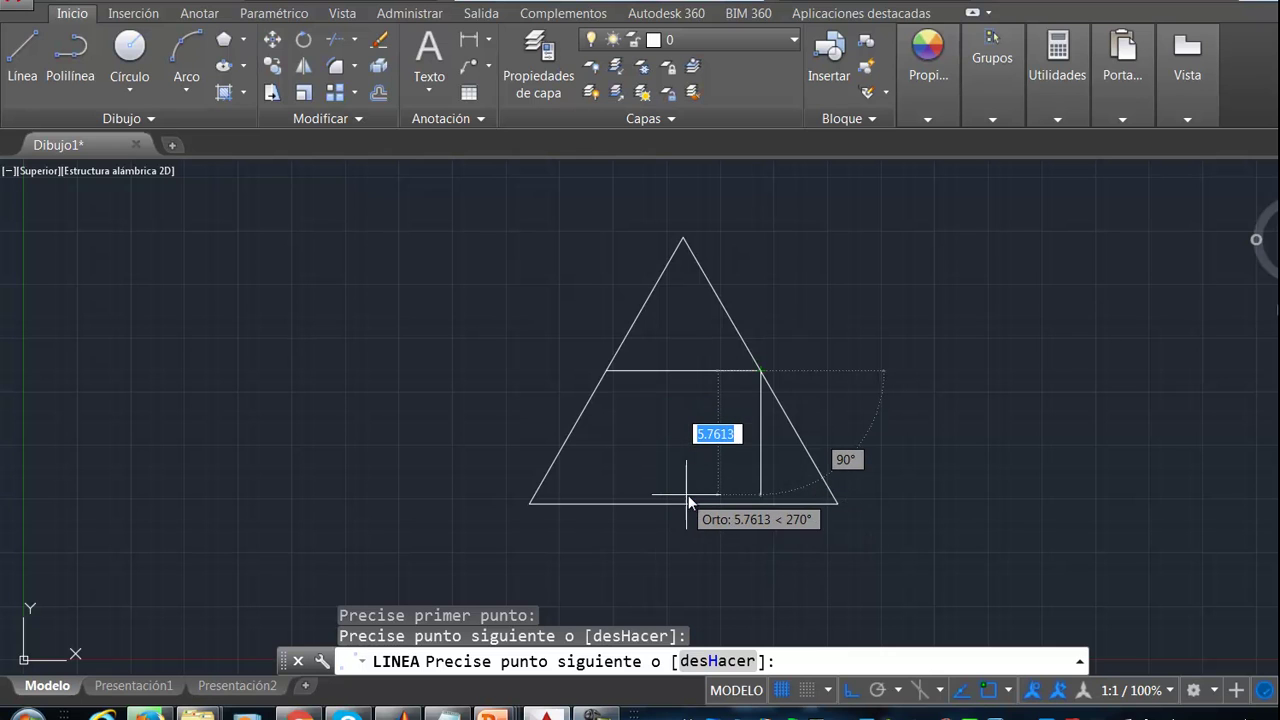
pyautogui.press('F8')
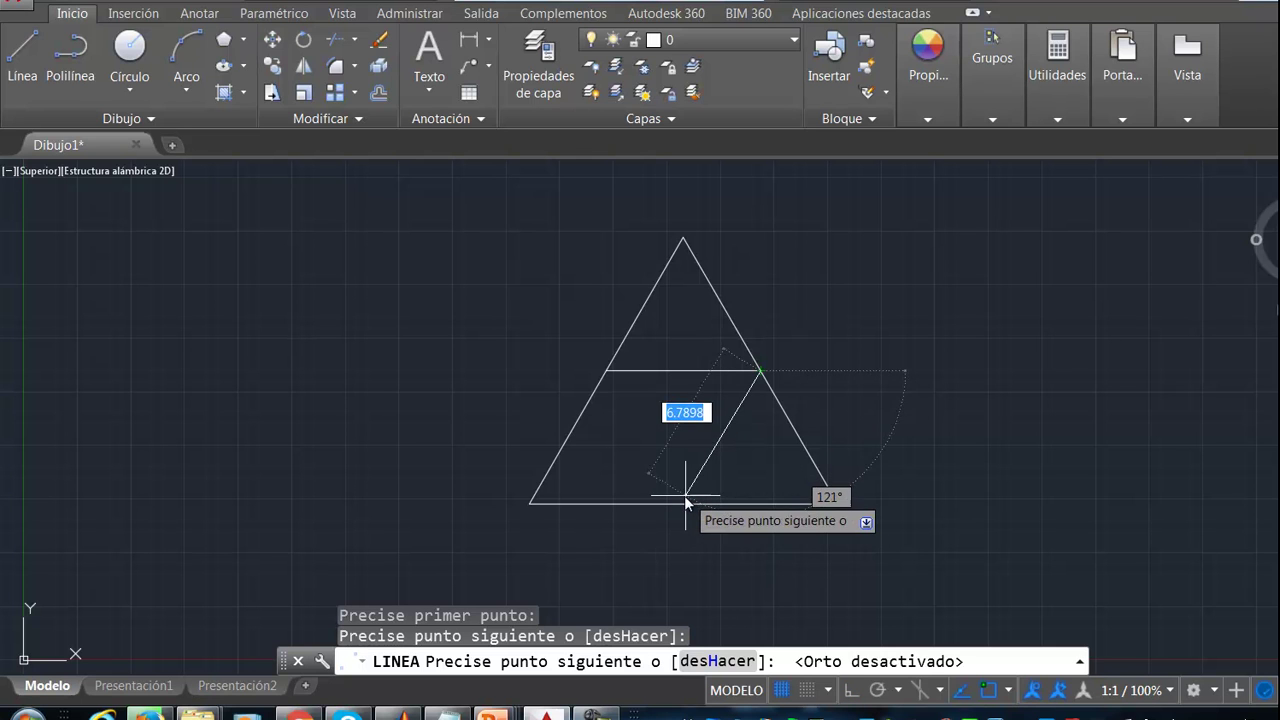
pyautogui.click(684, 503)
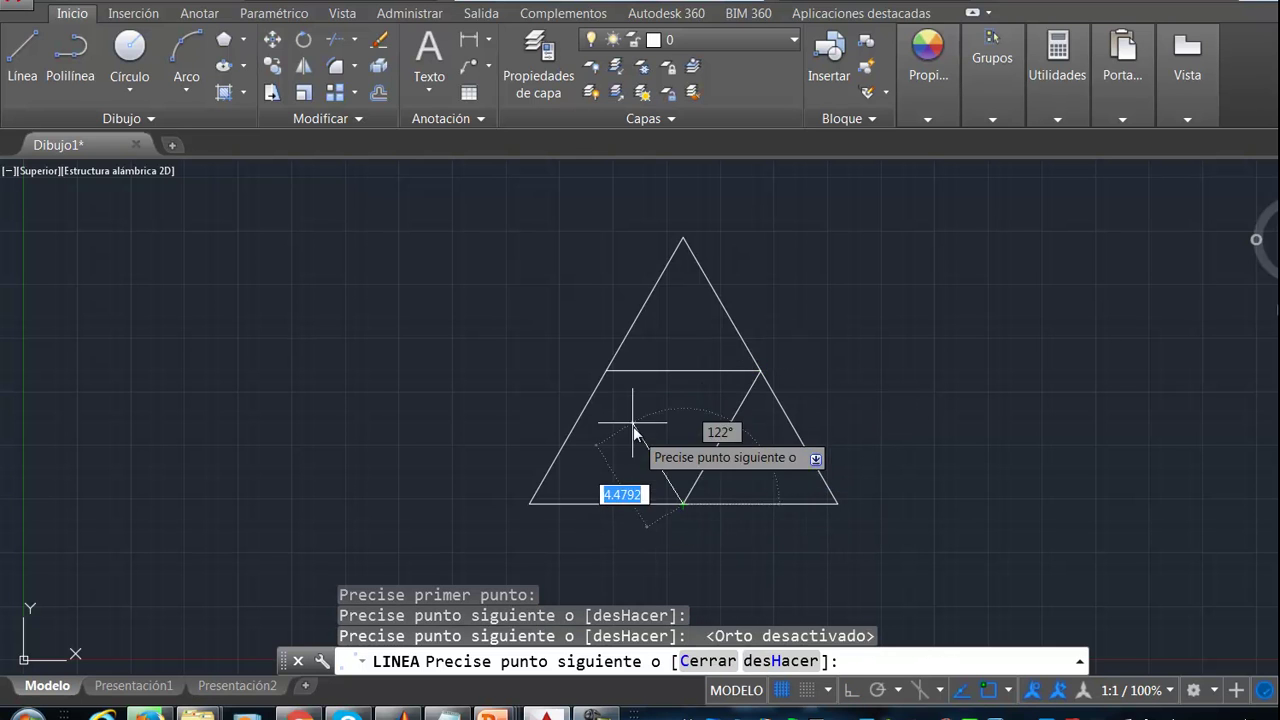
pyautogui.click(606, 371)
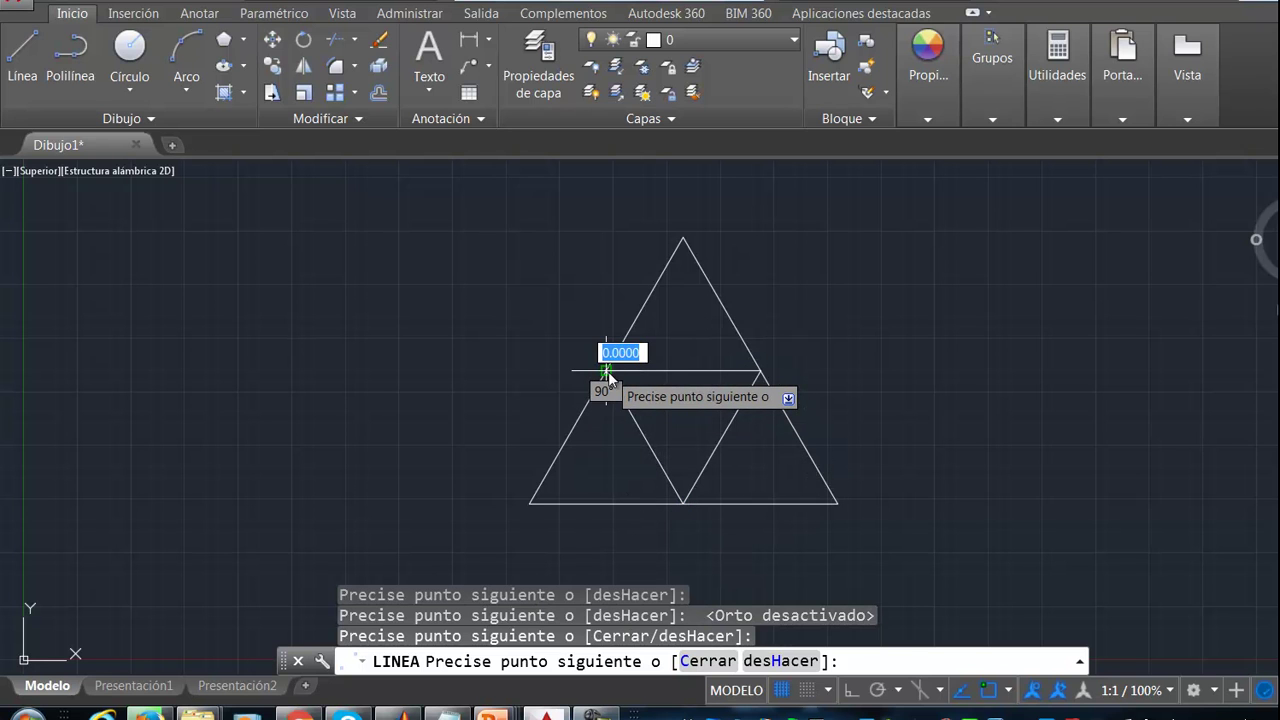
pyautogui.press('Return')
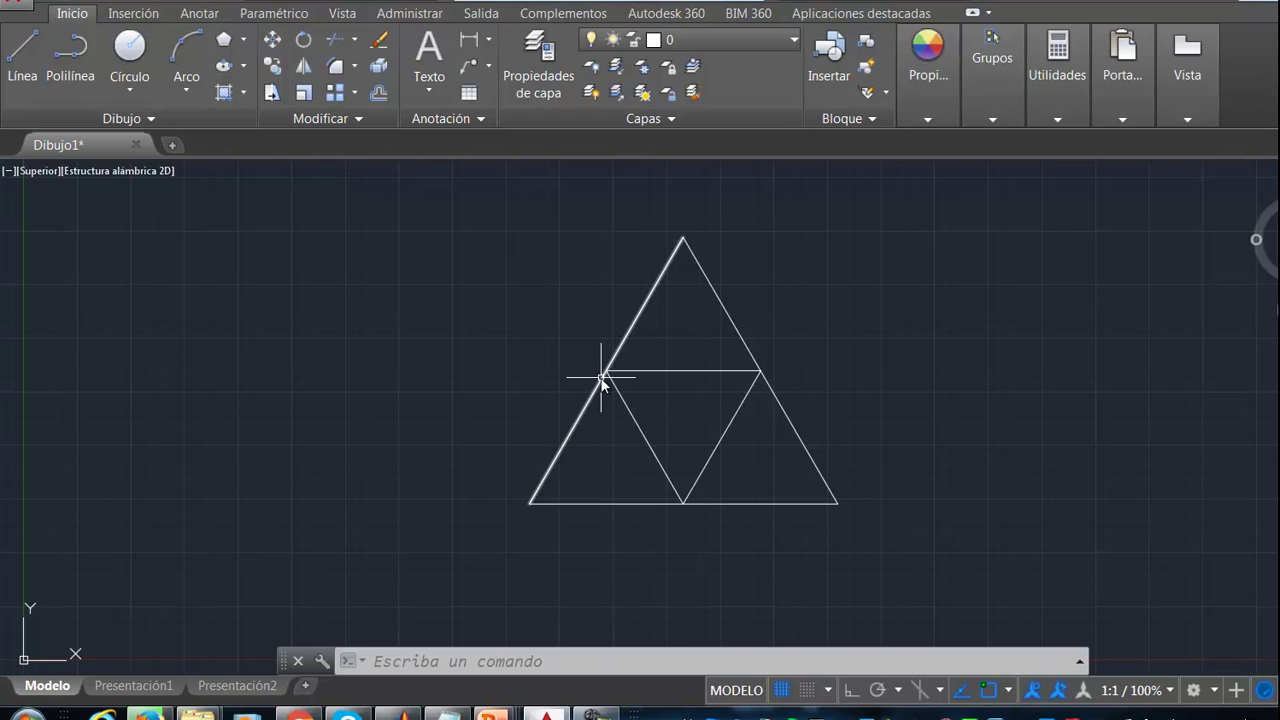
# - Trace the lower-left sub-triangle from its corner through the left and bottom midpoints
pyautogui.click(23, 65)
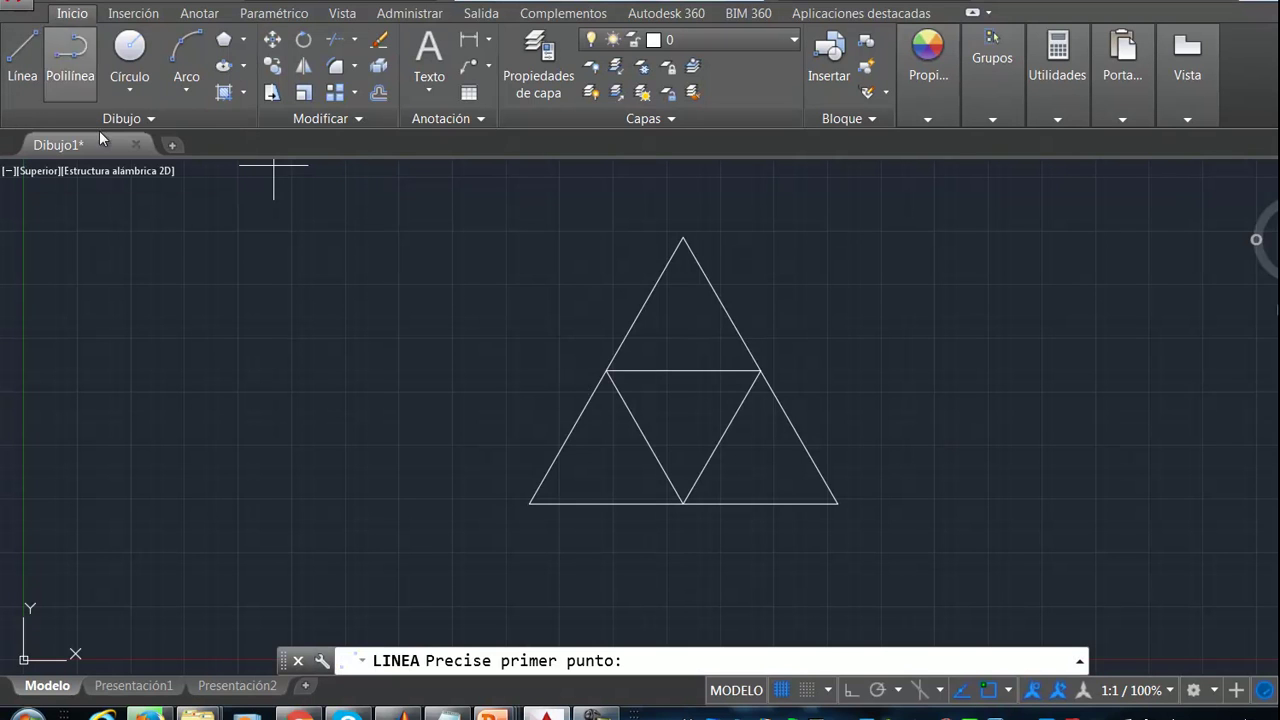
pyautogui.click(530, 503)
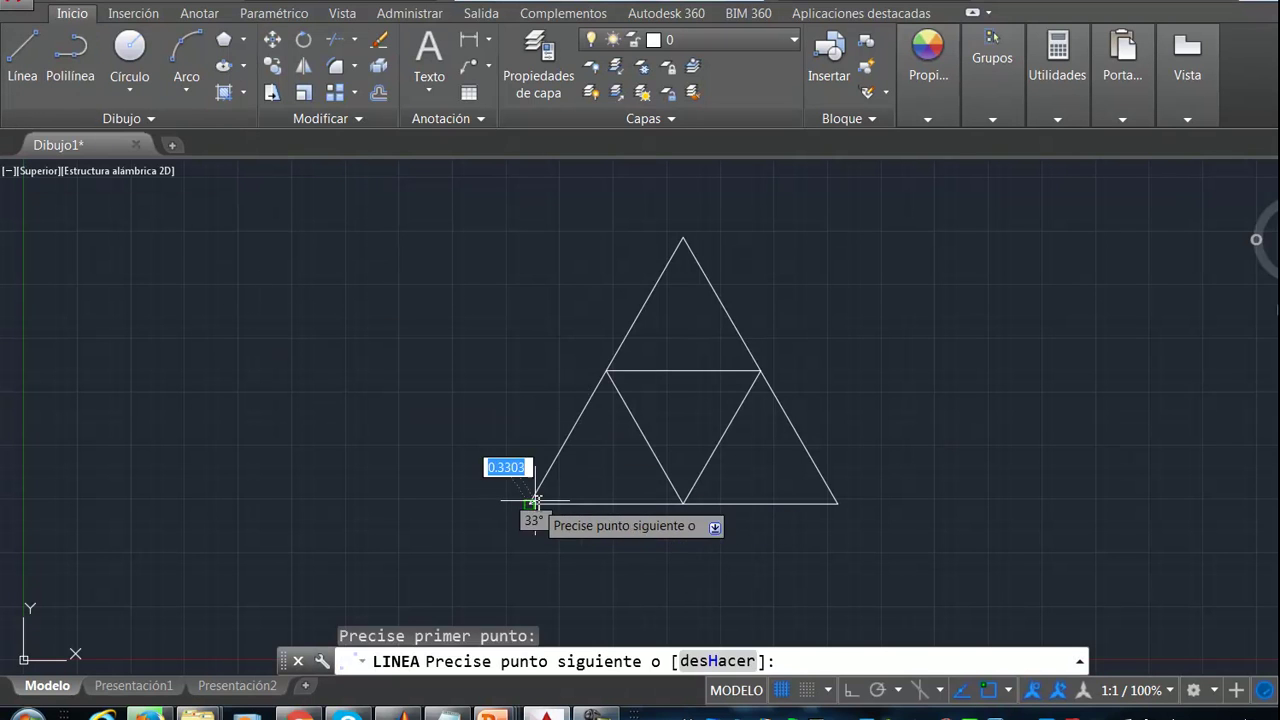
pyautogui.click(605, 371)
pyautogui.click(605, 371)
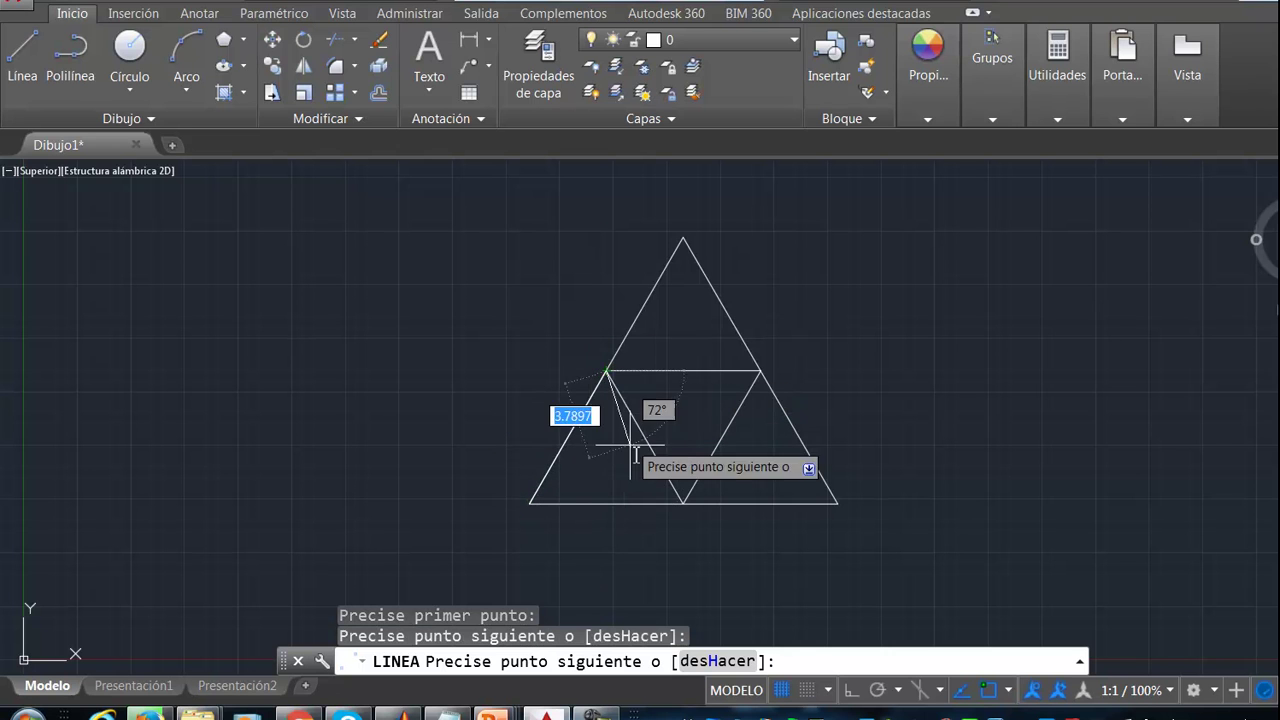
pyautogui.click(683, 503)
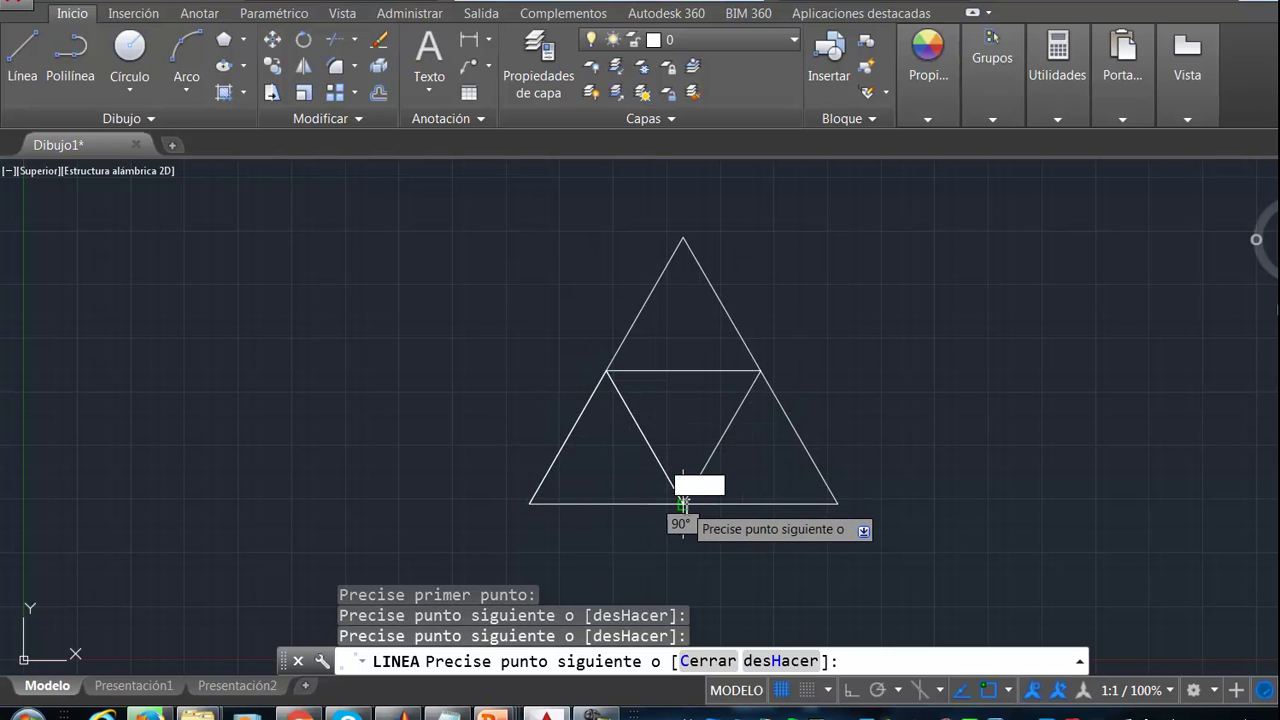
pyautogui.click(526, 503)
pyautogui.press('Return')
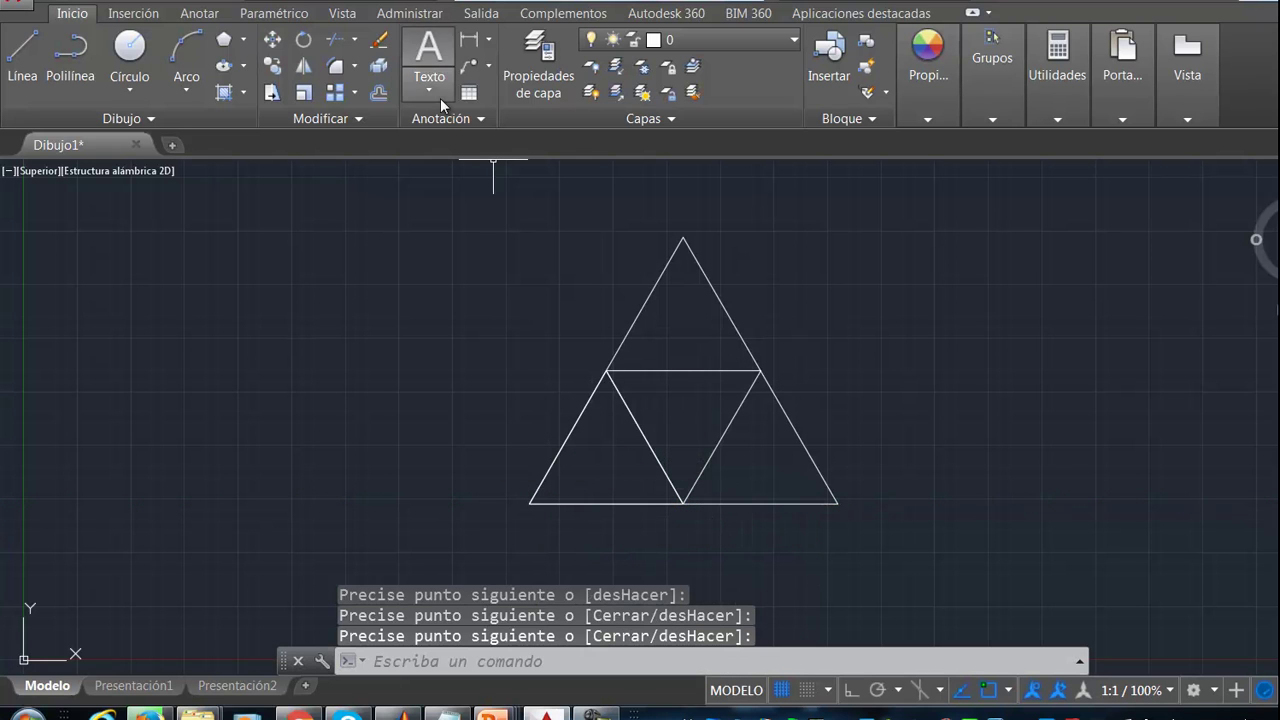
# - Draw a small inverted triangle through the lower-left sub-triangle's edge midpoints
pyautogui.click(22, 50)
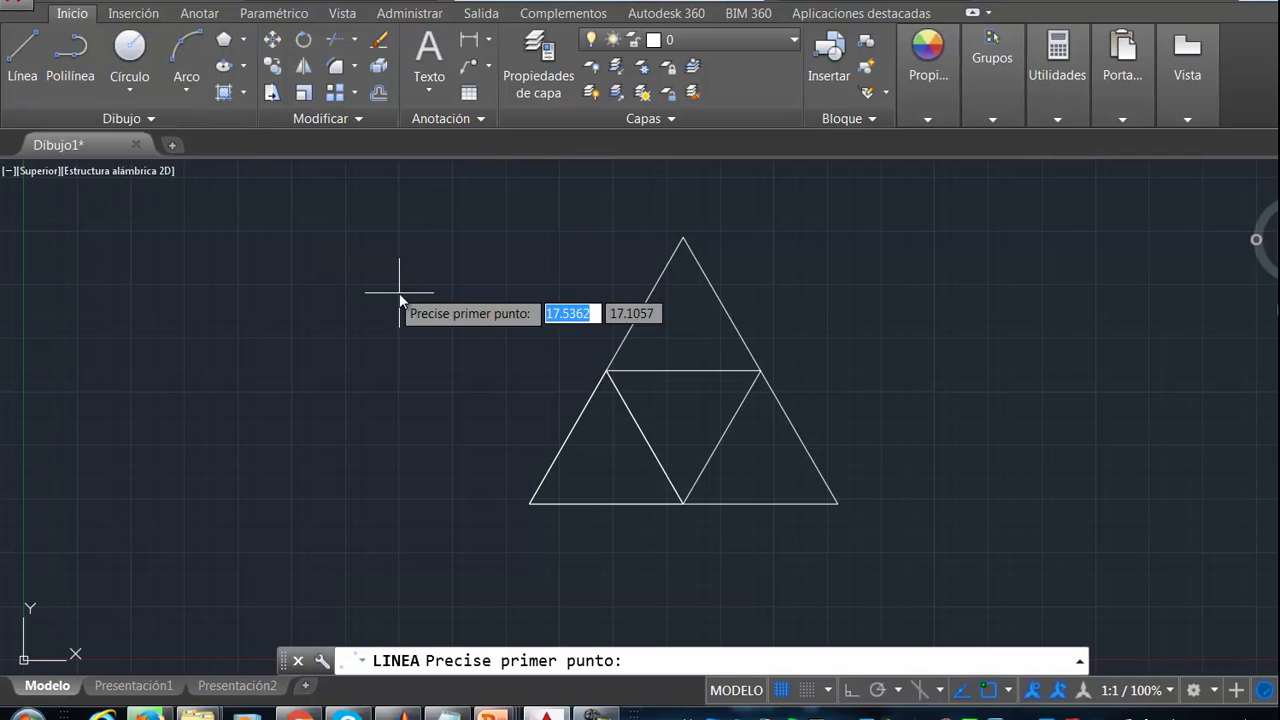
pyautogui.click(568, 438)
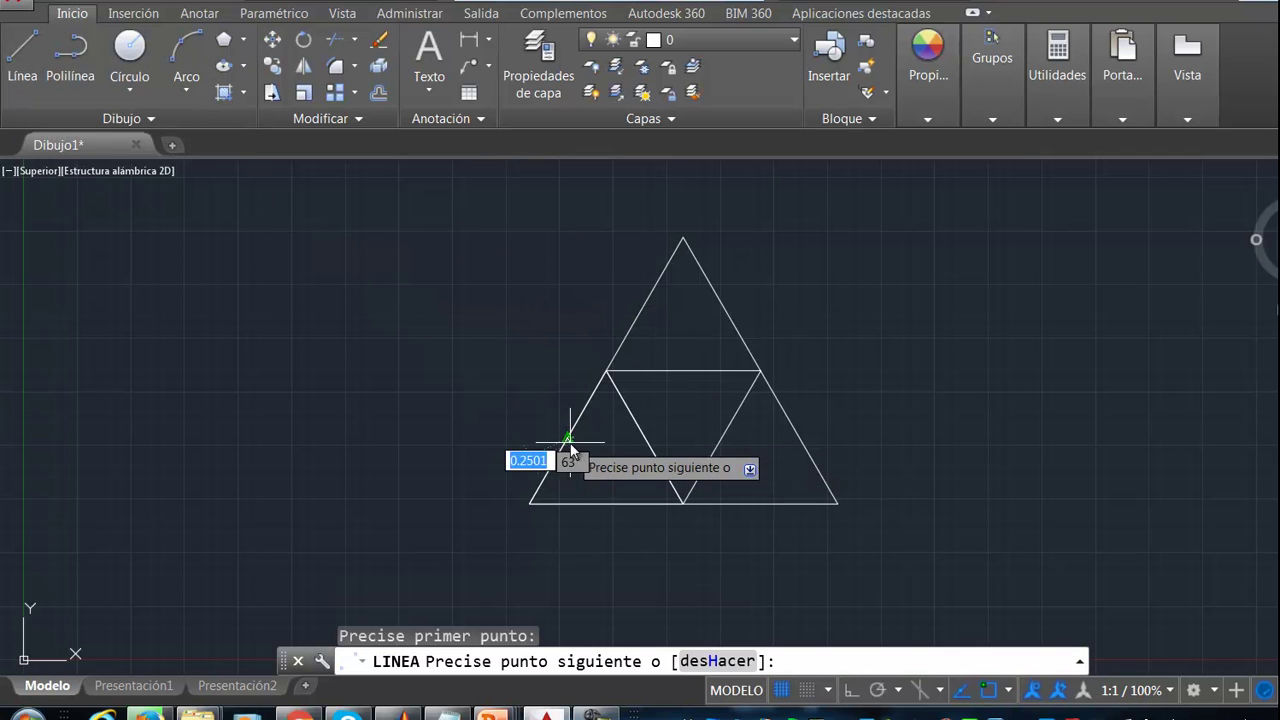
pyautogui.click(645, 439)
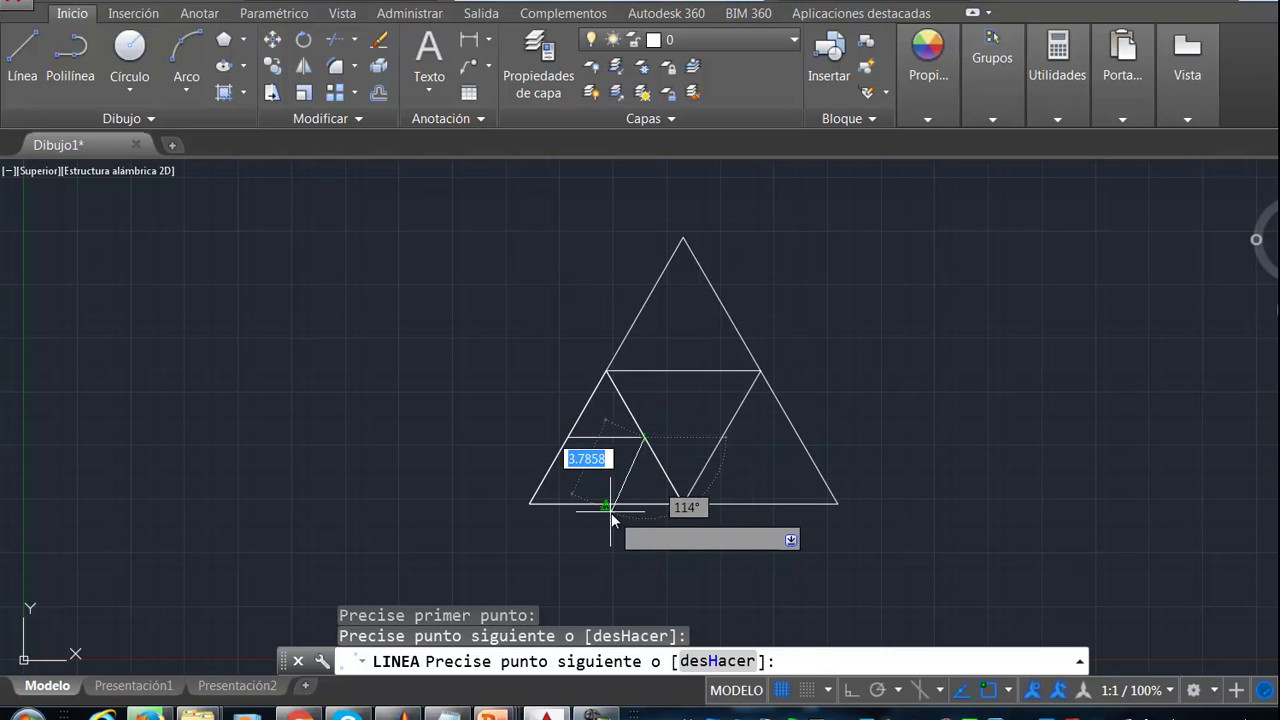
pyautogui.click(605, 505)
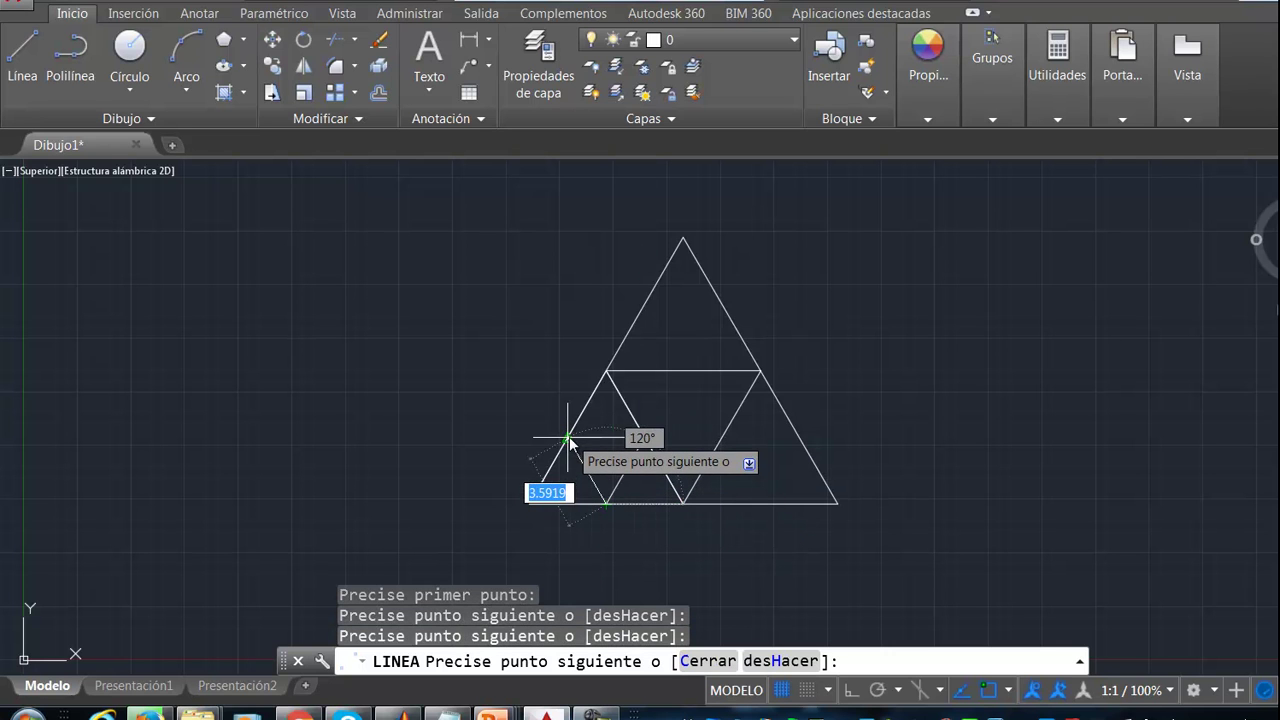
pyautogui.click(568, 438)
pyautogui.press('Return')
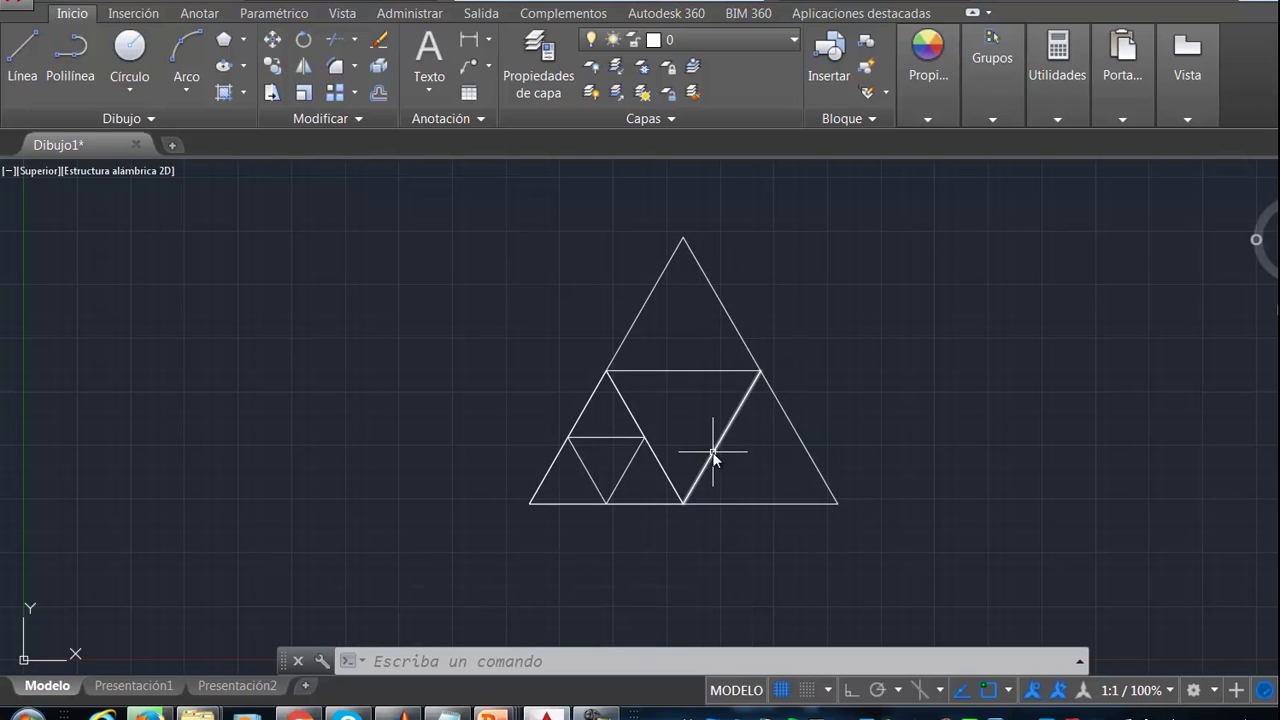
# - Trace the lower-right sub-triangle through the right midpoint, corner and base midpoint
pyautogui.click(22, 50)
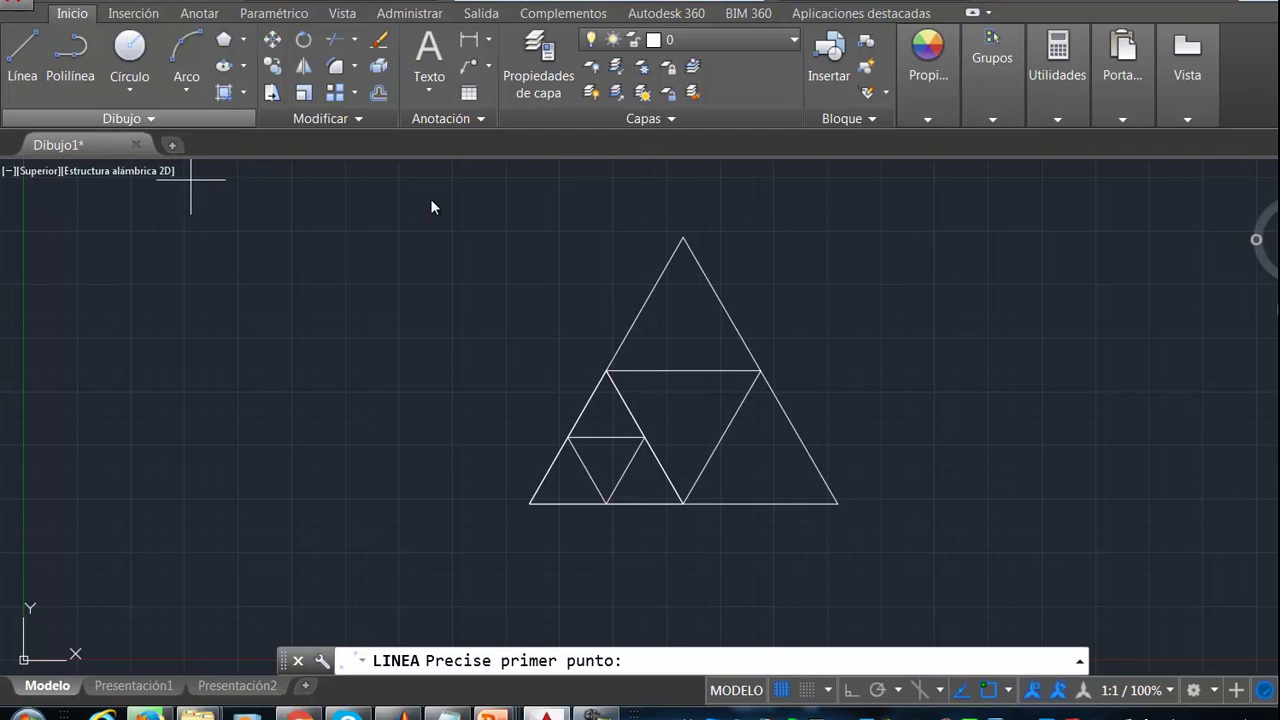
pyautogui.click(761, 371)
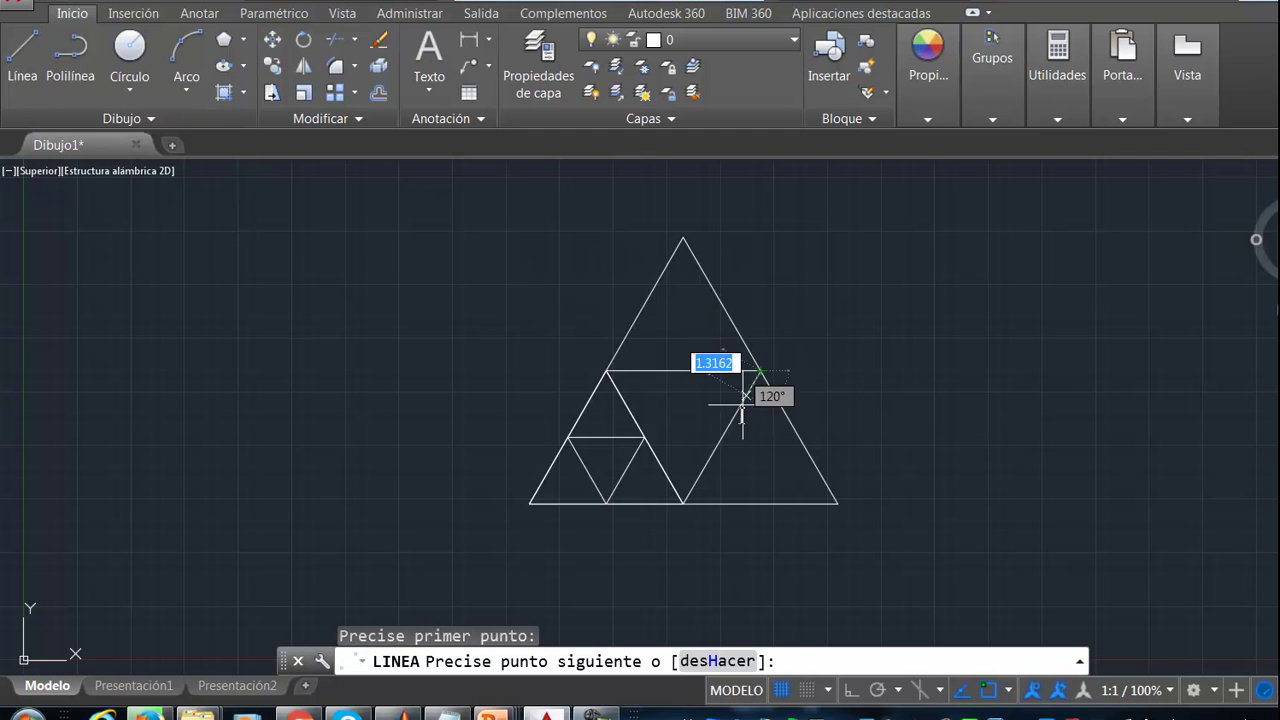
pyautogui.rightClick(683, 504)
pyautogui.click(841, 516)
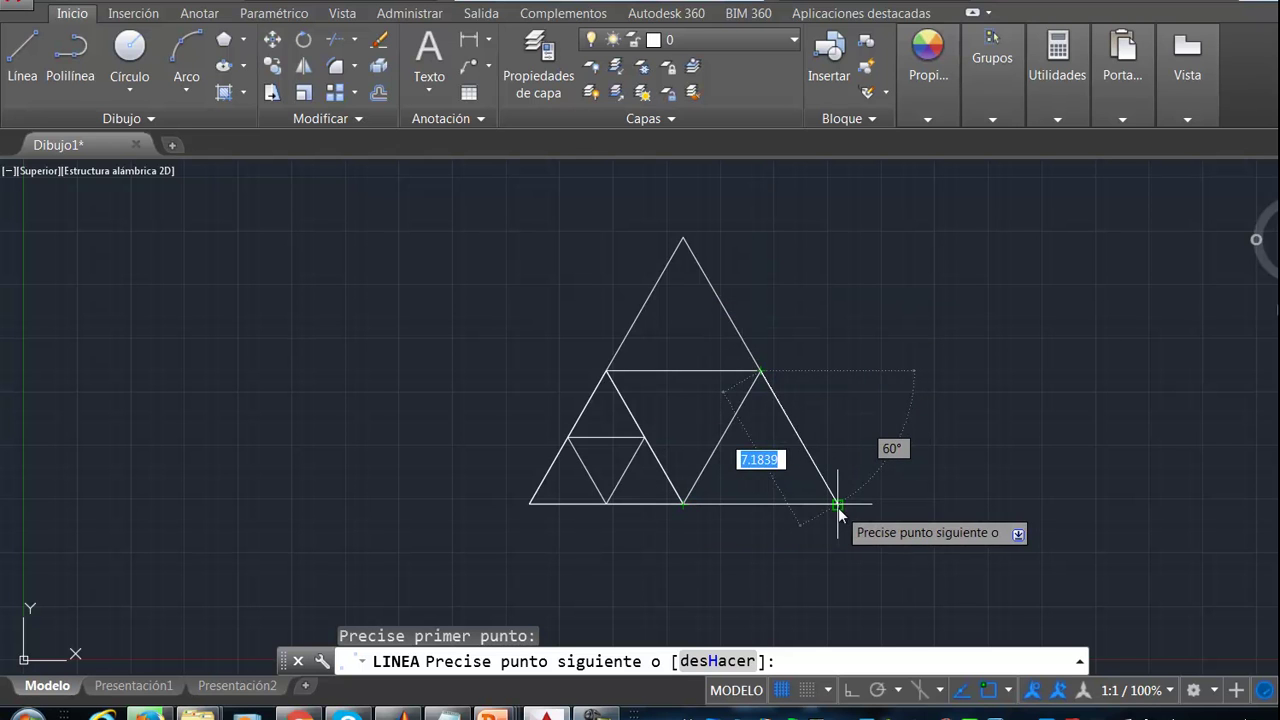
pyautogui.click(838, 505)
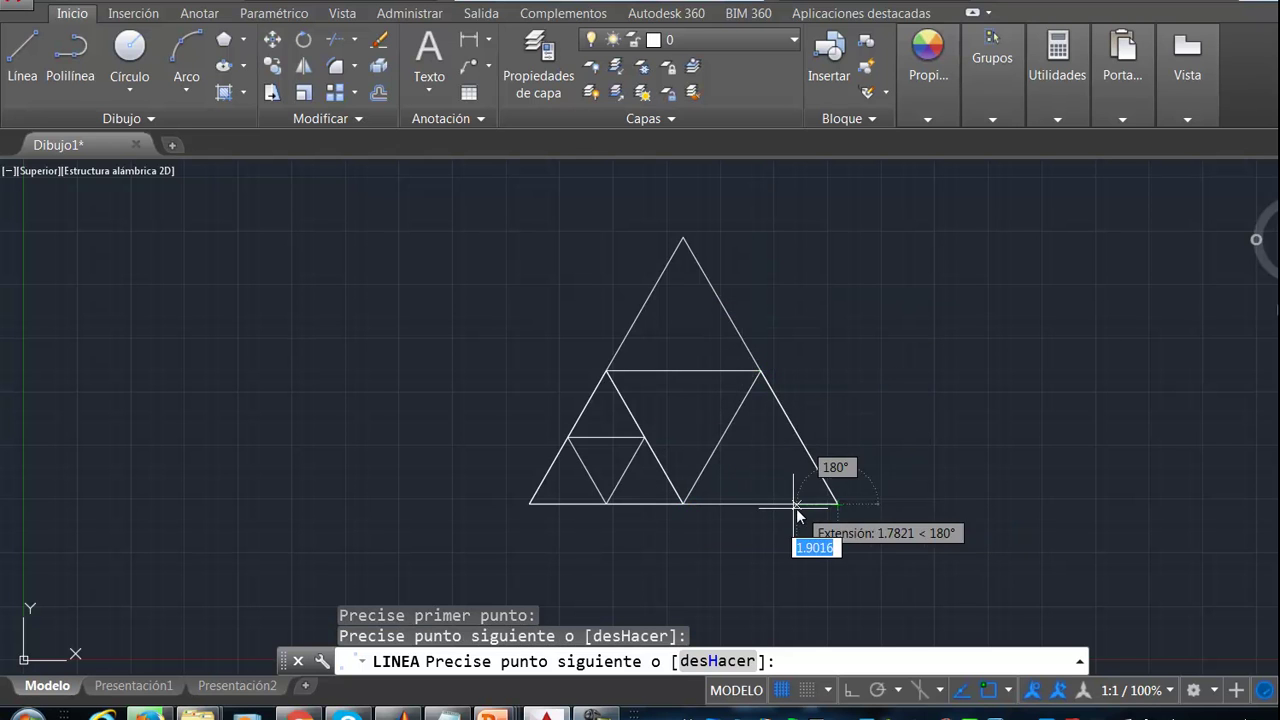
pyautogui.click(684, 503)
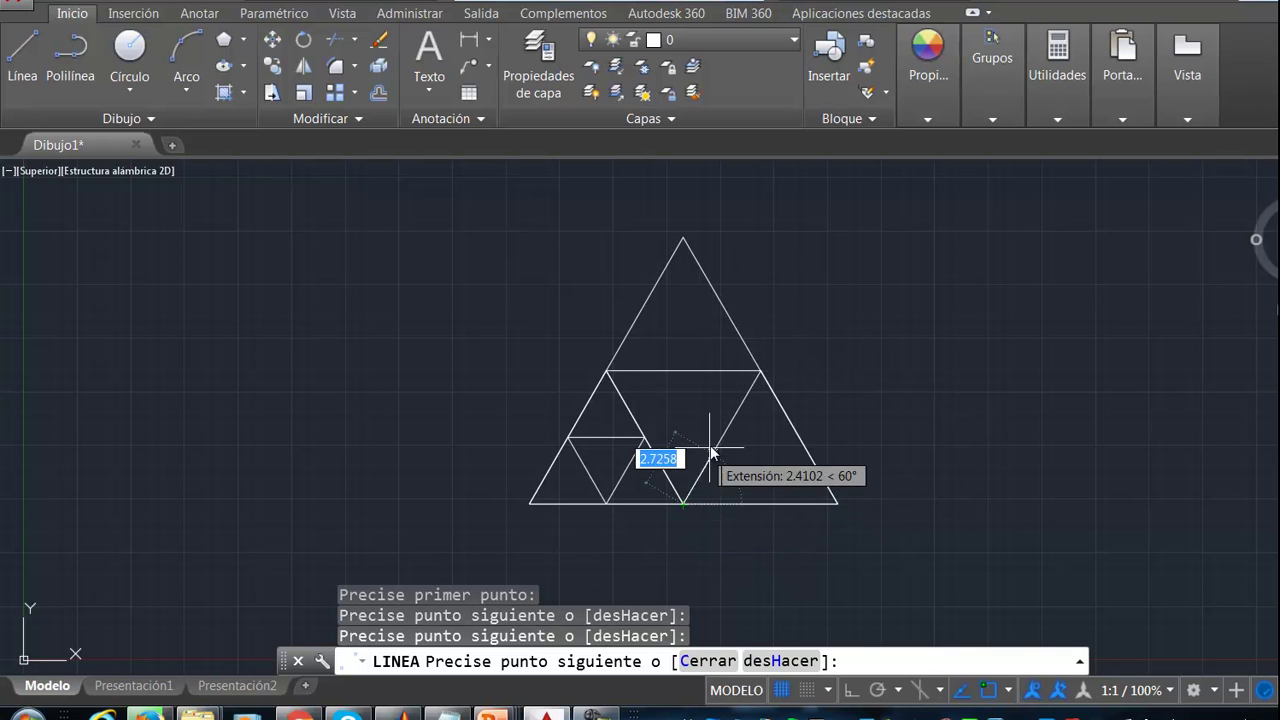
pyautogui.click(761, 371)
pyautogui.press('Return')
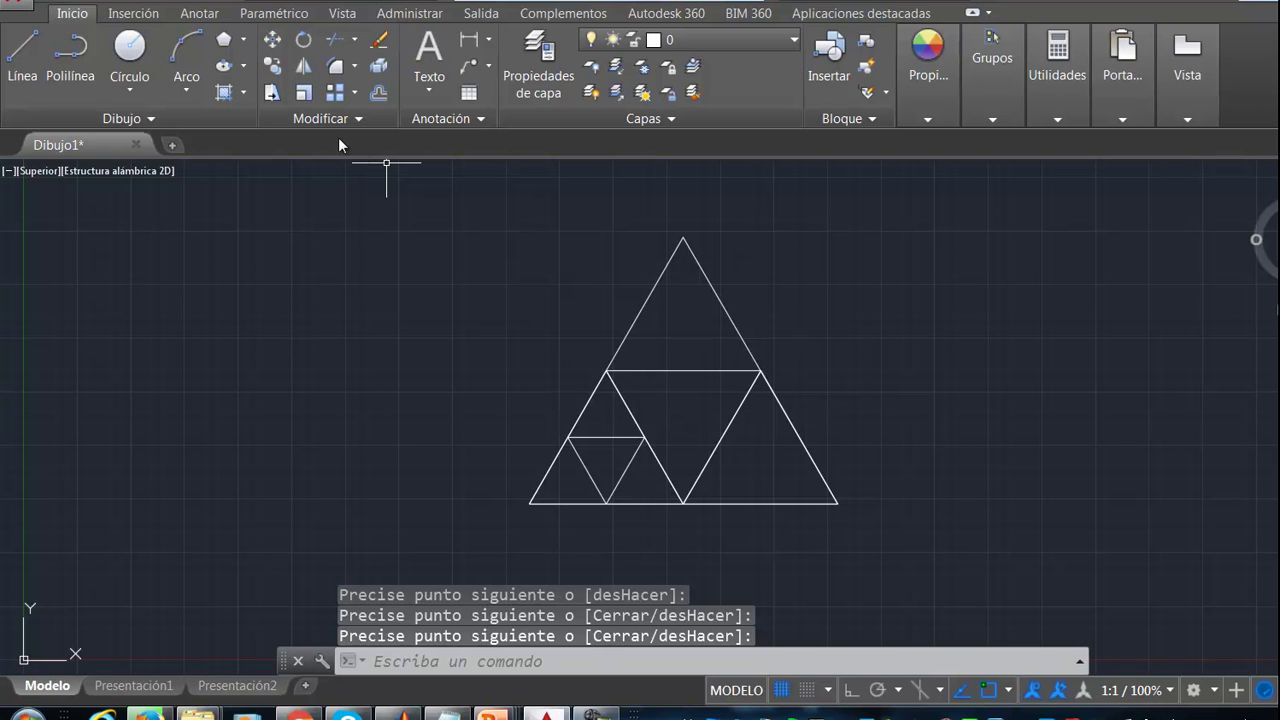
# - Draw a small inverted triangle through the lower-right sub-triangle's edge midpoints
pyautogui.click(22, 50)
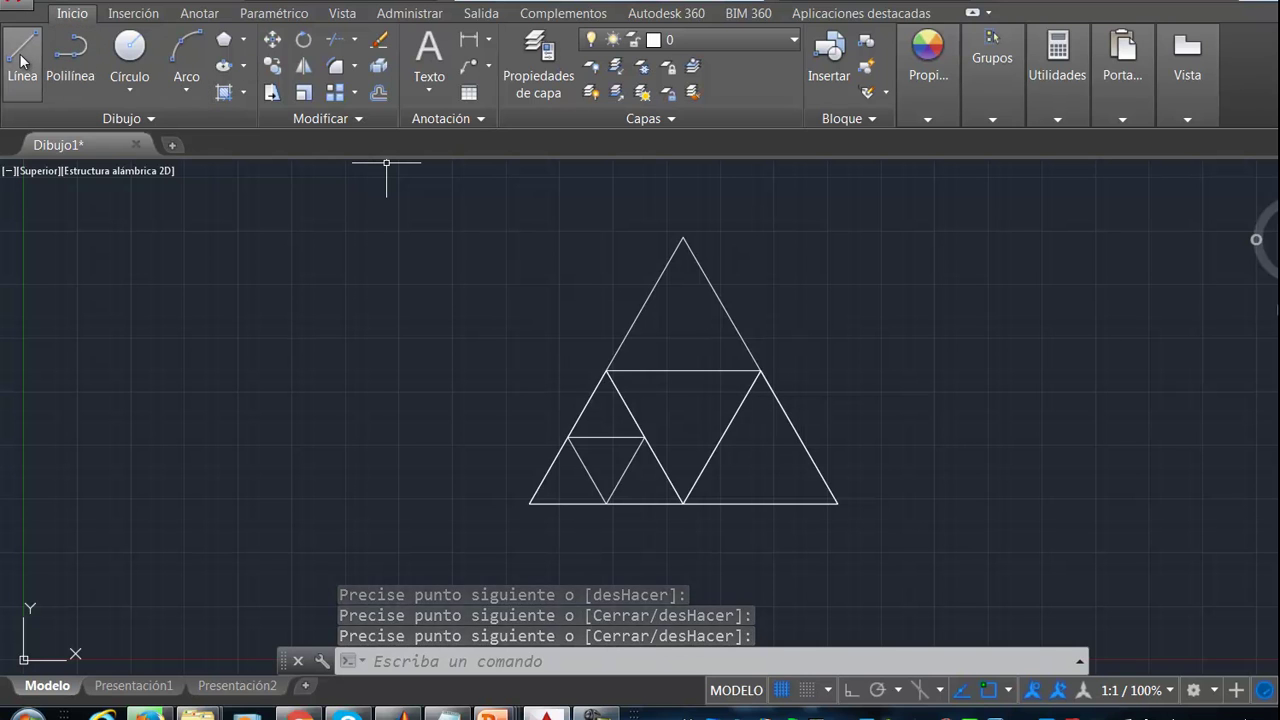
pyautogui.click(719, 440)
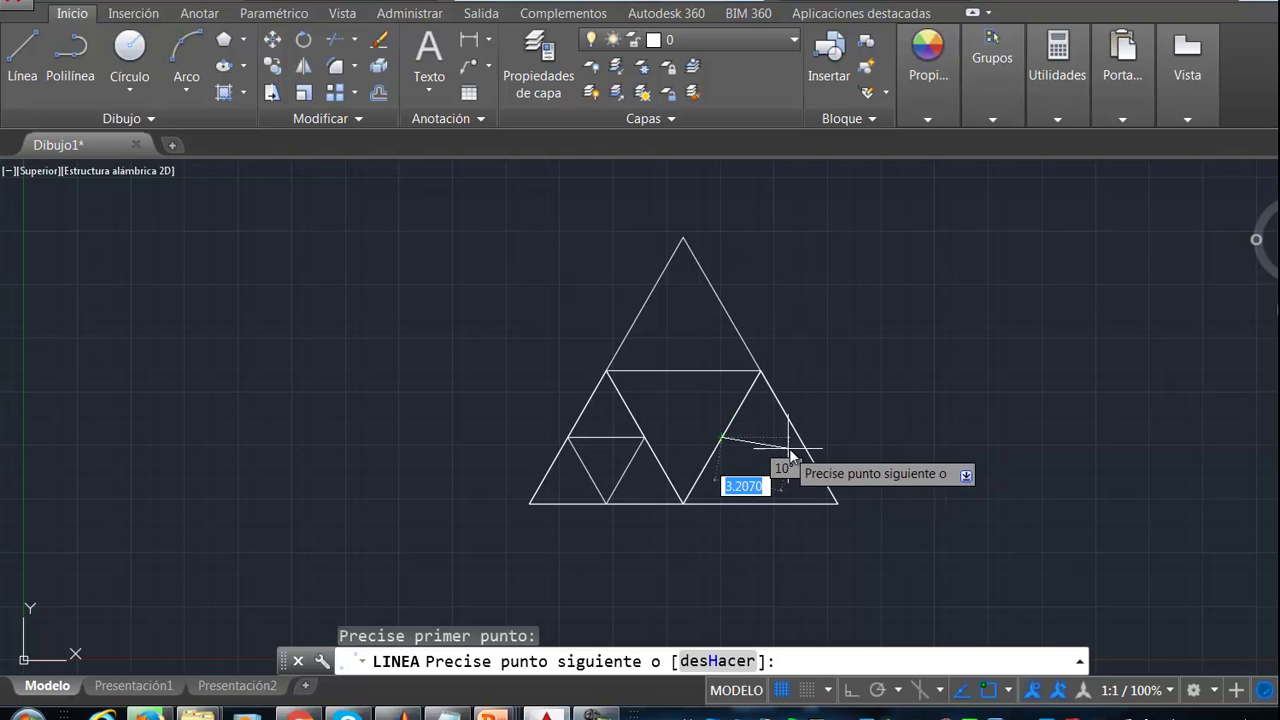
pyautogui.click(799, 437)
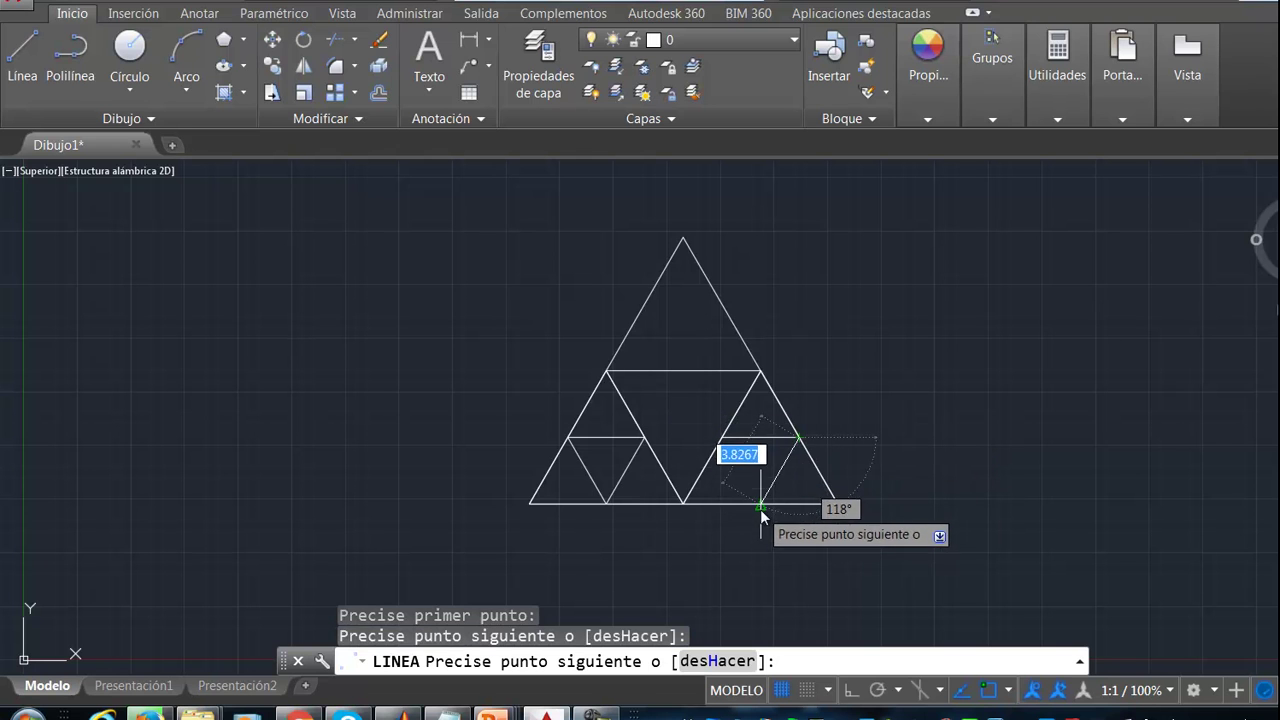
pyautogui.click(762, 506)
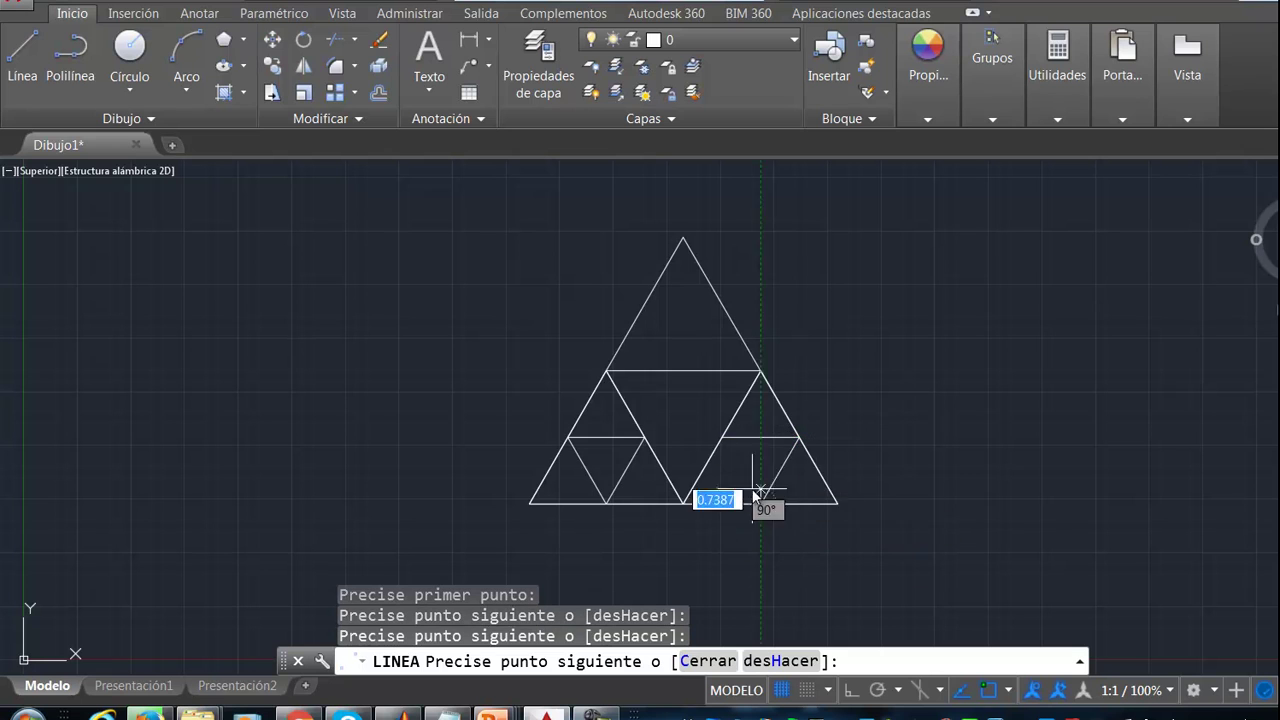
pyautogui.click(722, 438)
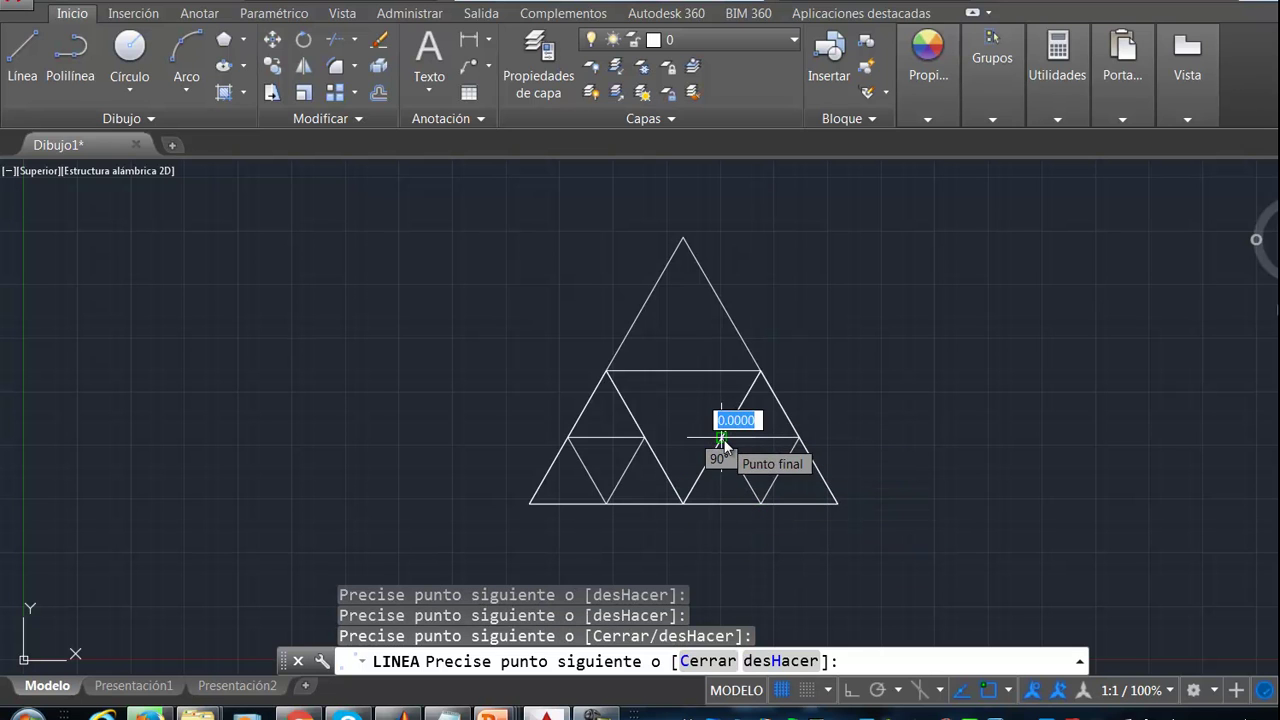
pyautogui.press('Return')
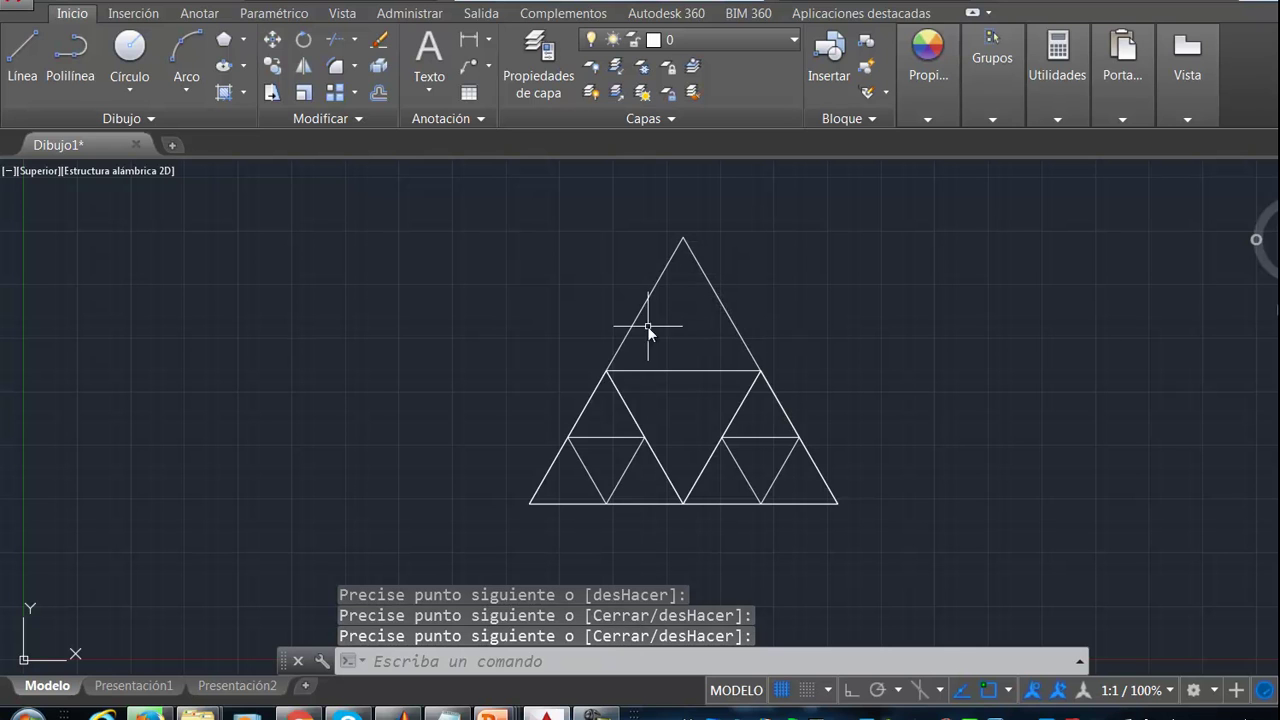
# - Trace the top corner triangle from the left midpoint up to the apex and back
pyautogui.click(31, 70)
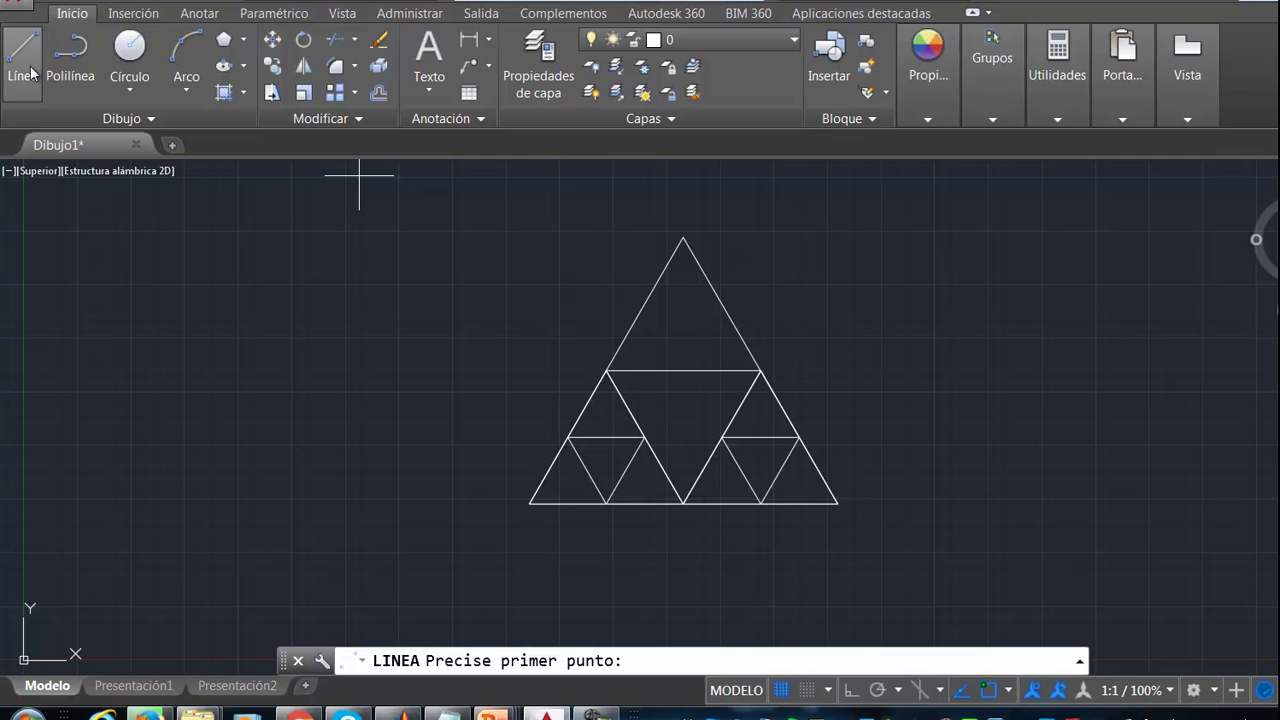
pyautogui.click(607, 371)
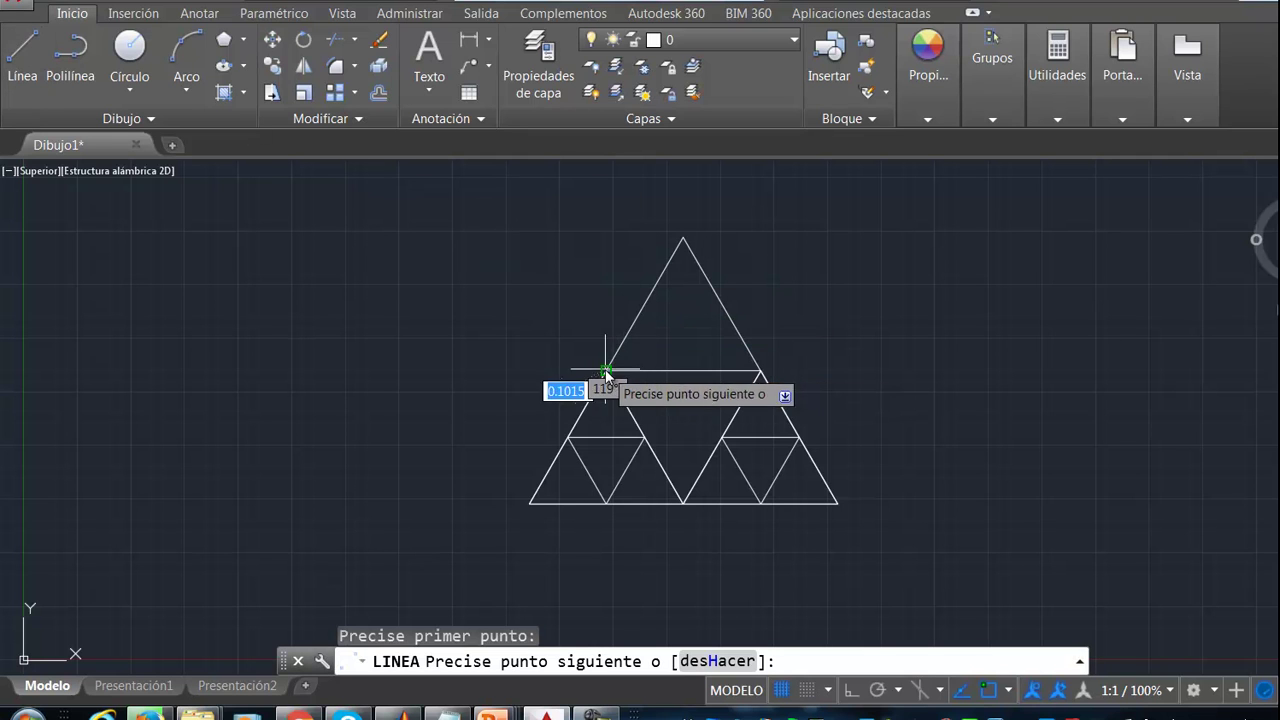
pyautogui.click(683, 237)
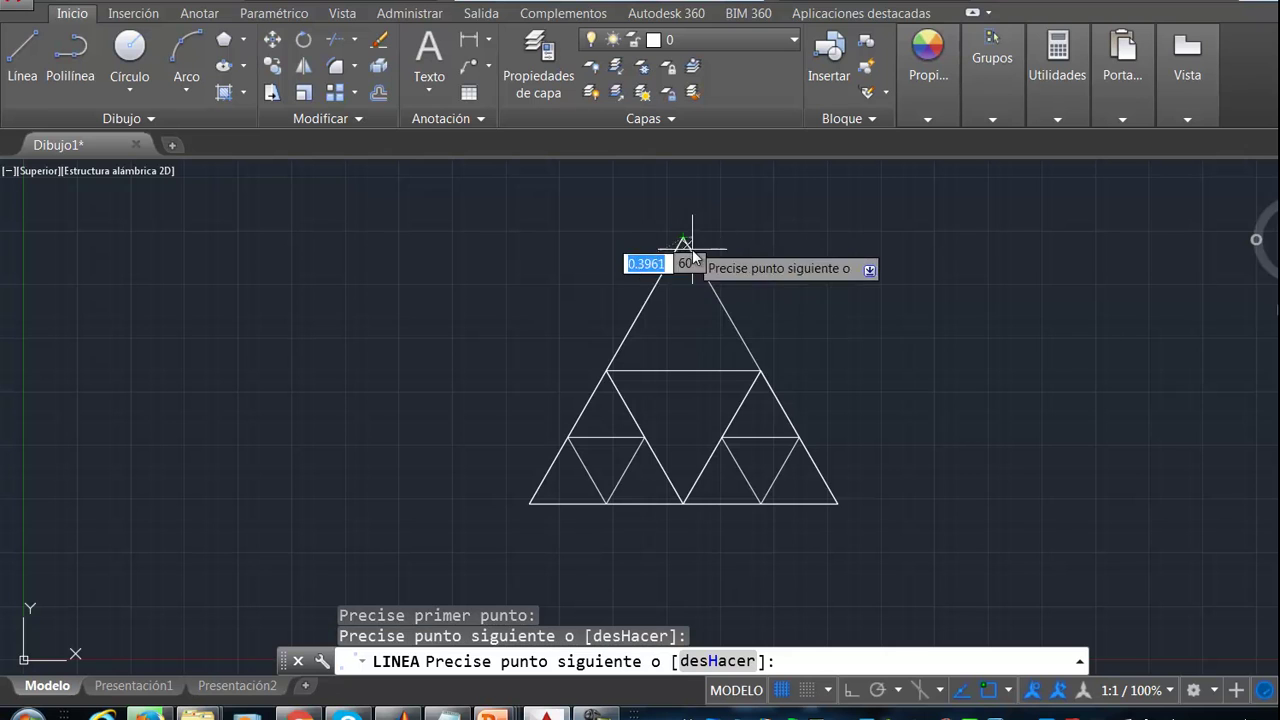
pyautogui.click(760, 371)
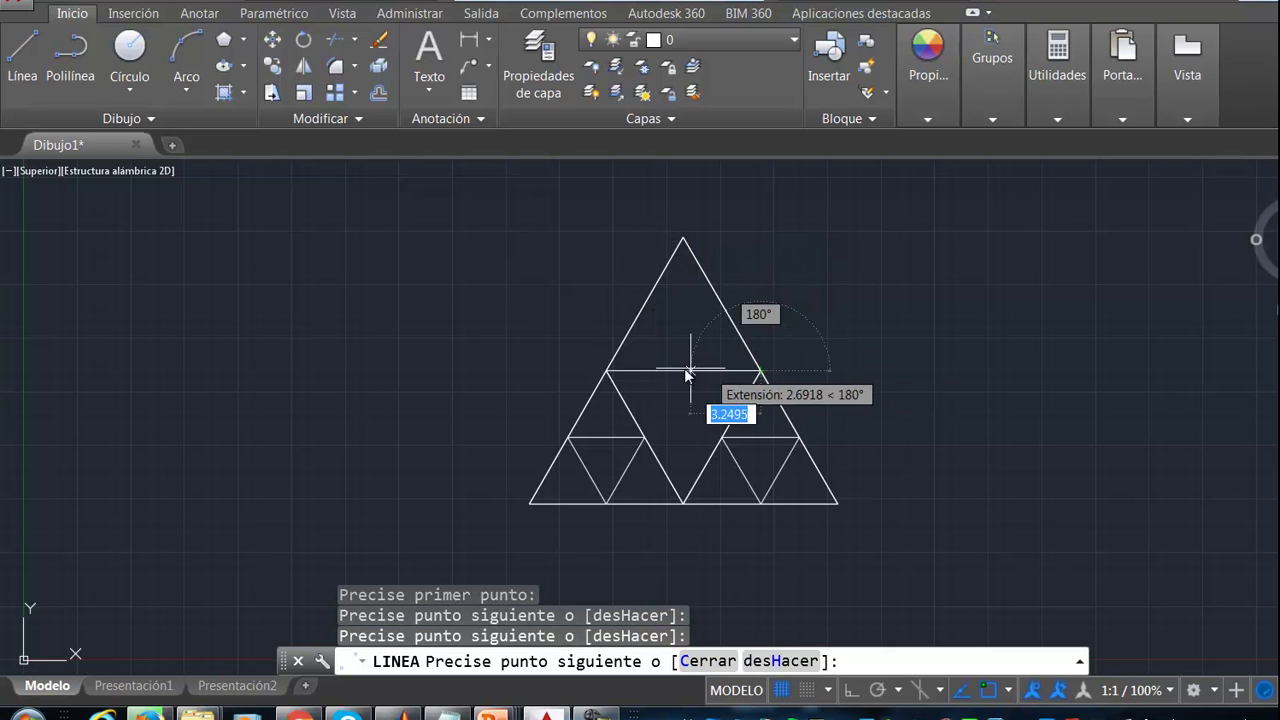
pyautogui.click(607, 371)
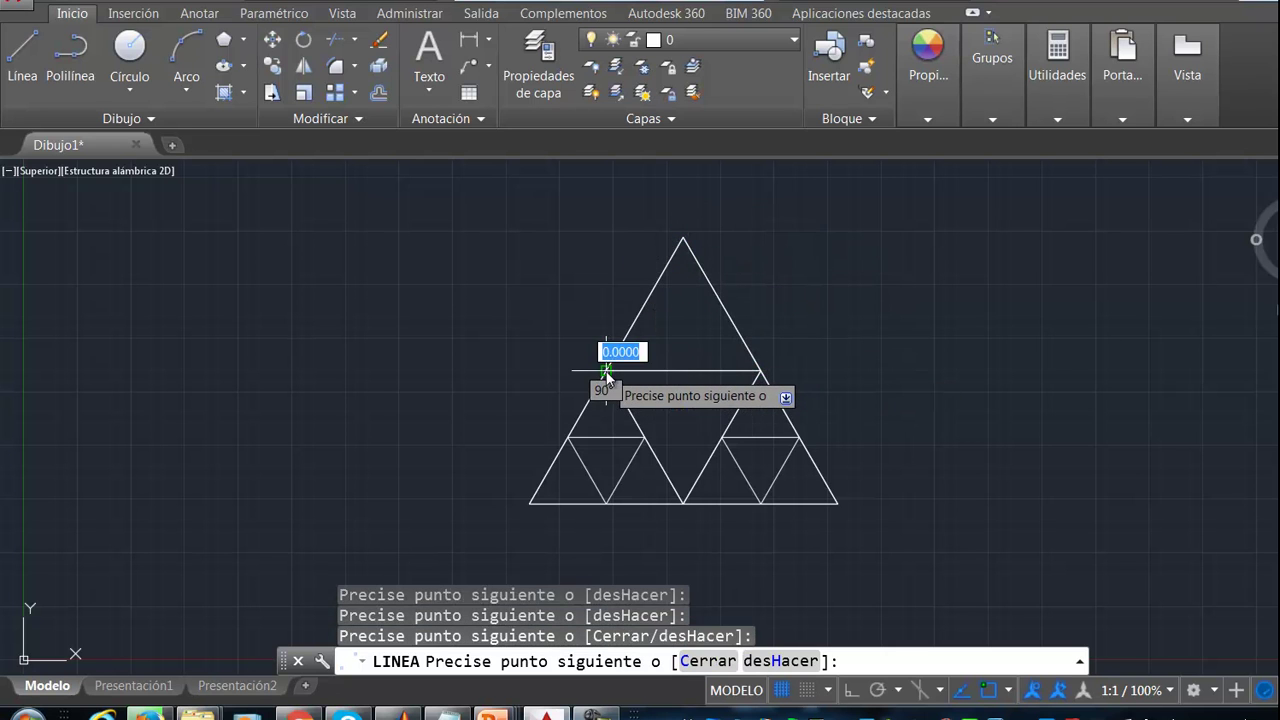
pyautogui.press('Return')
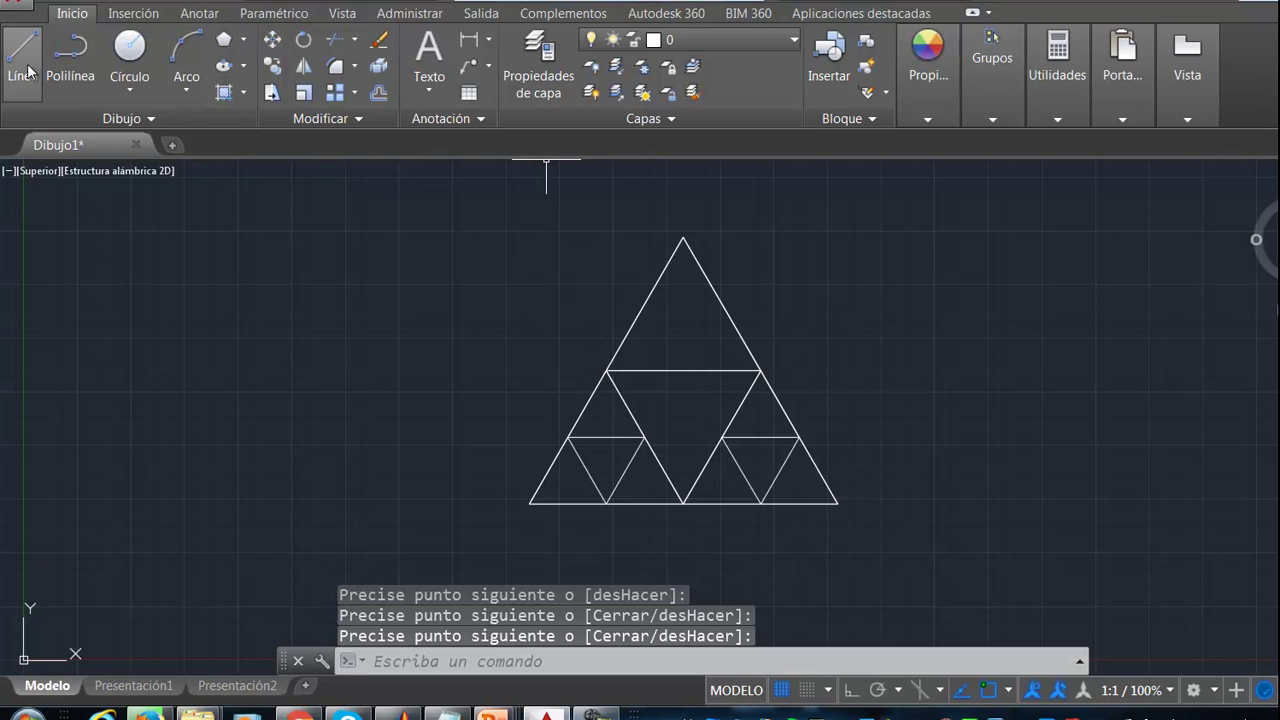
# - Draw an inverted triangle joining the top corner triangle's three edge midpoints
pyautogui.click(28, 55)
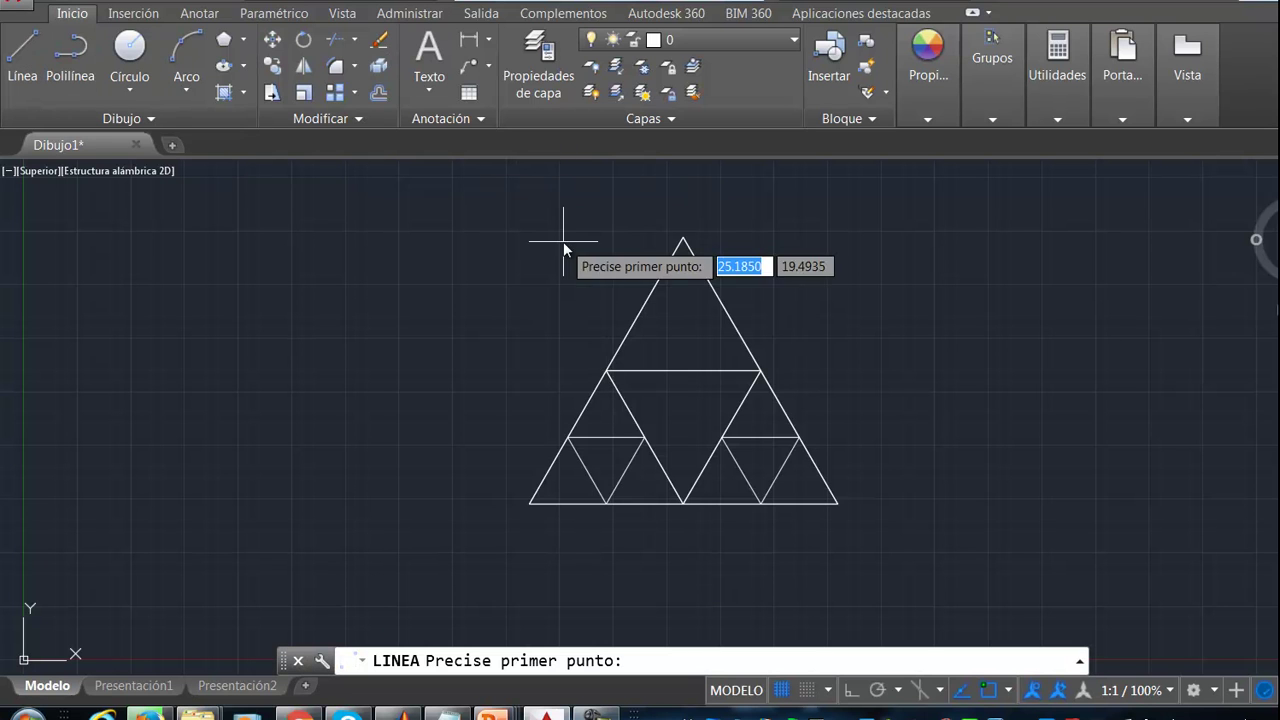
pyautogui.click(638, 309)
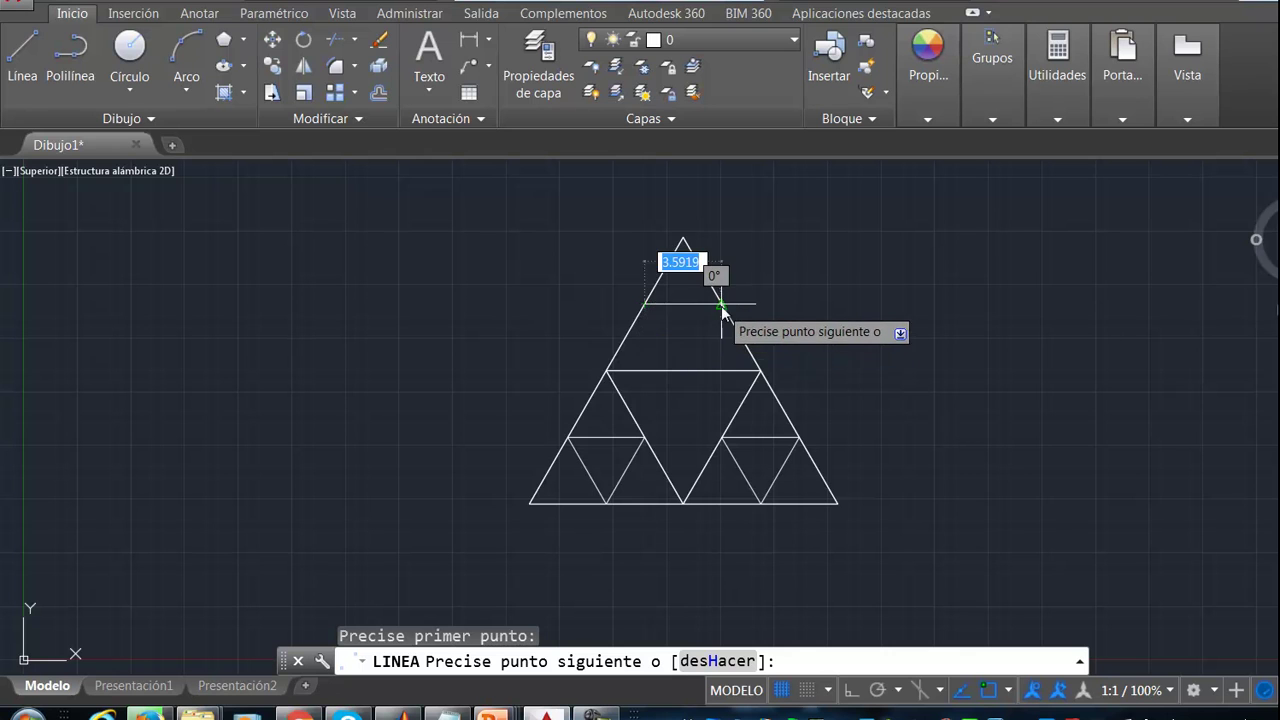
pyautogui.click(720, 304)
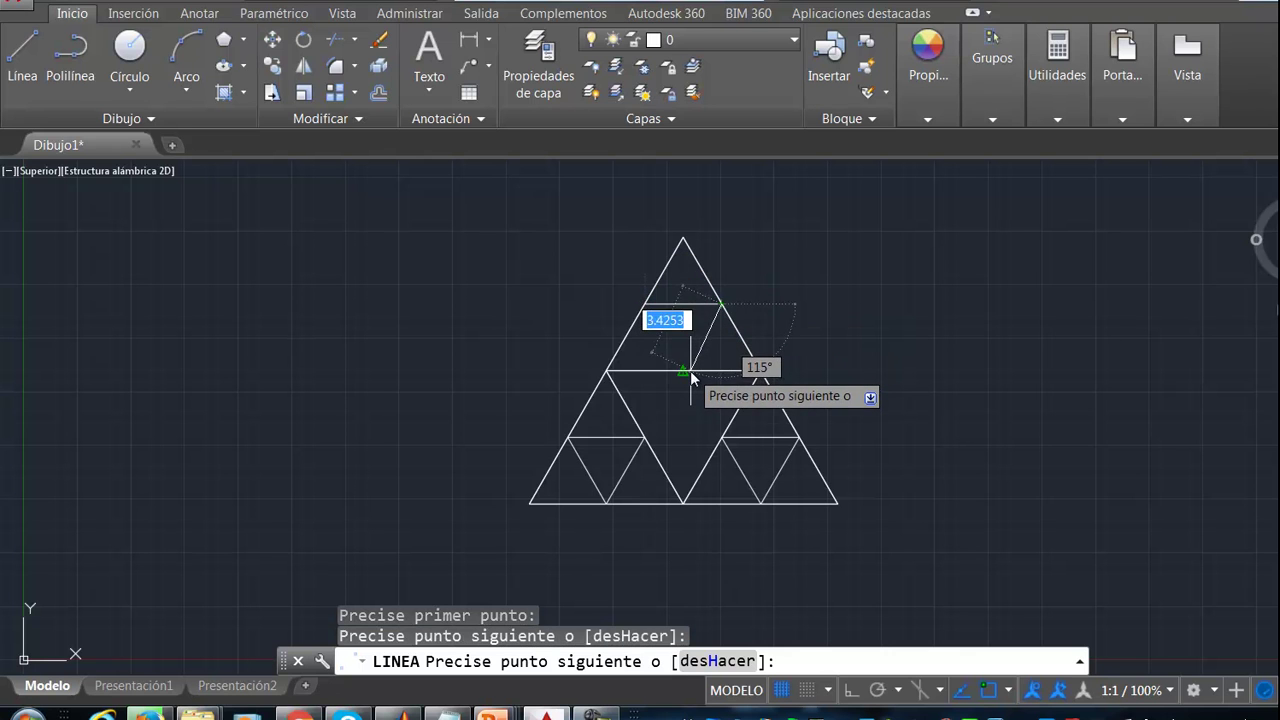
pyautogui.click(689, 371)
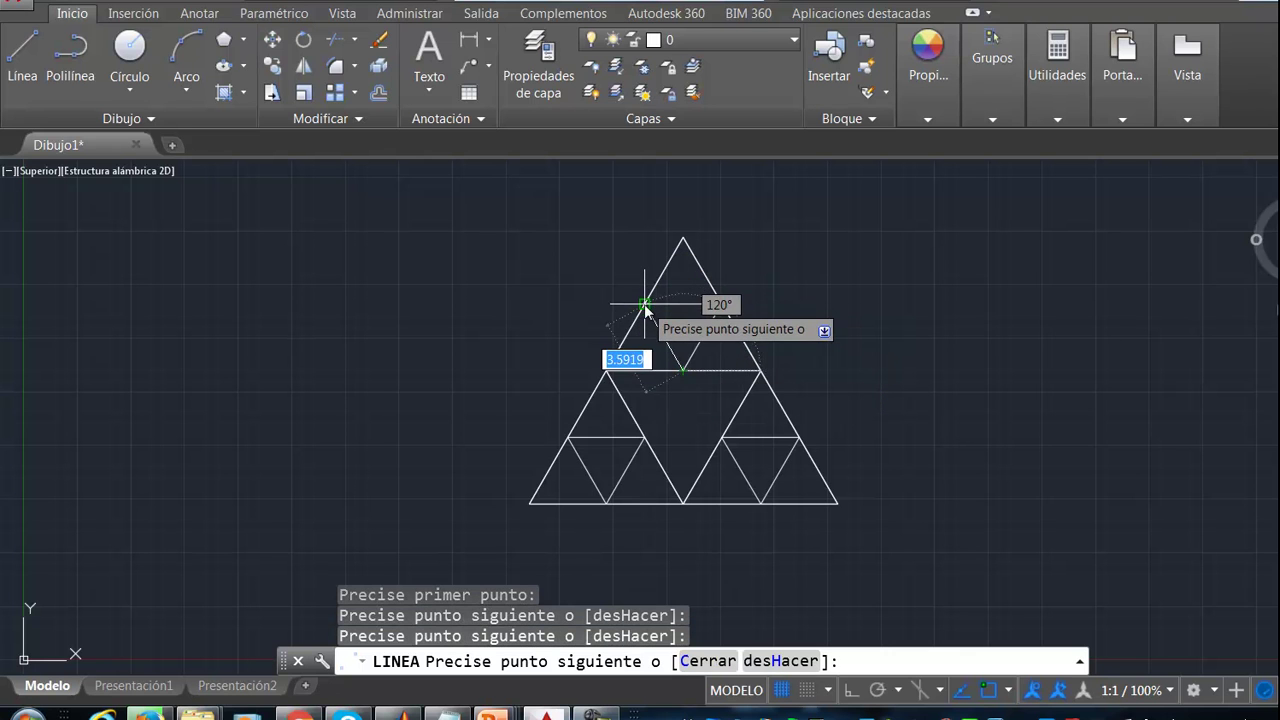
pyautogui.click(644, 304)
pyautogui.press('Return')
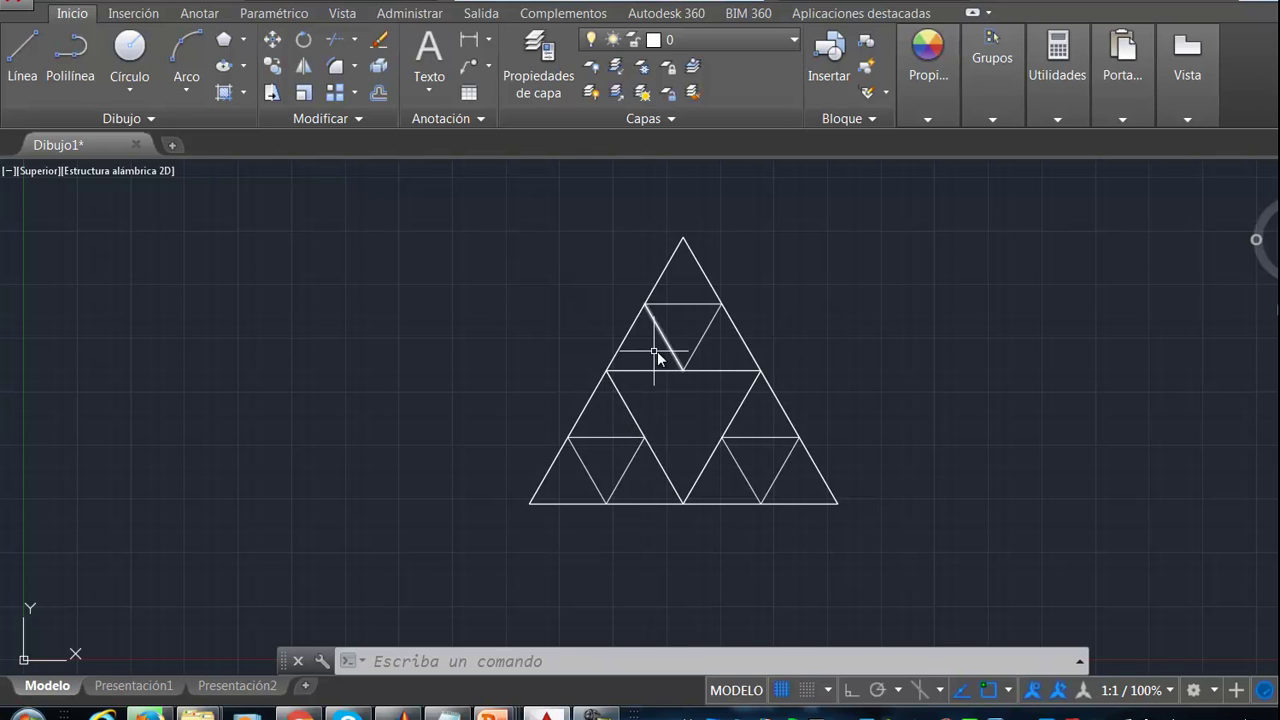
# - Trace the small upper sub-triangle of the lower-left corner
pyautogui.click(21, 58)
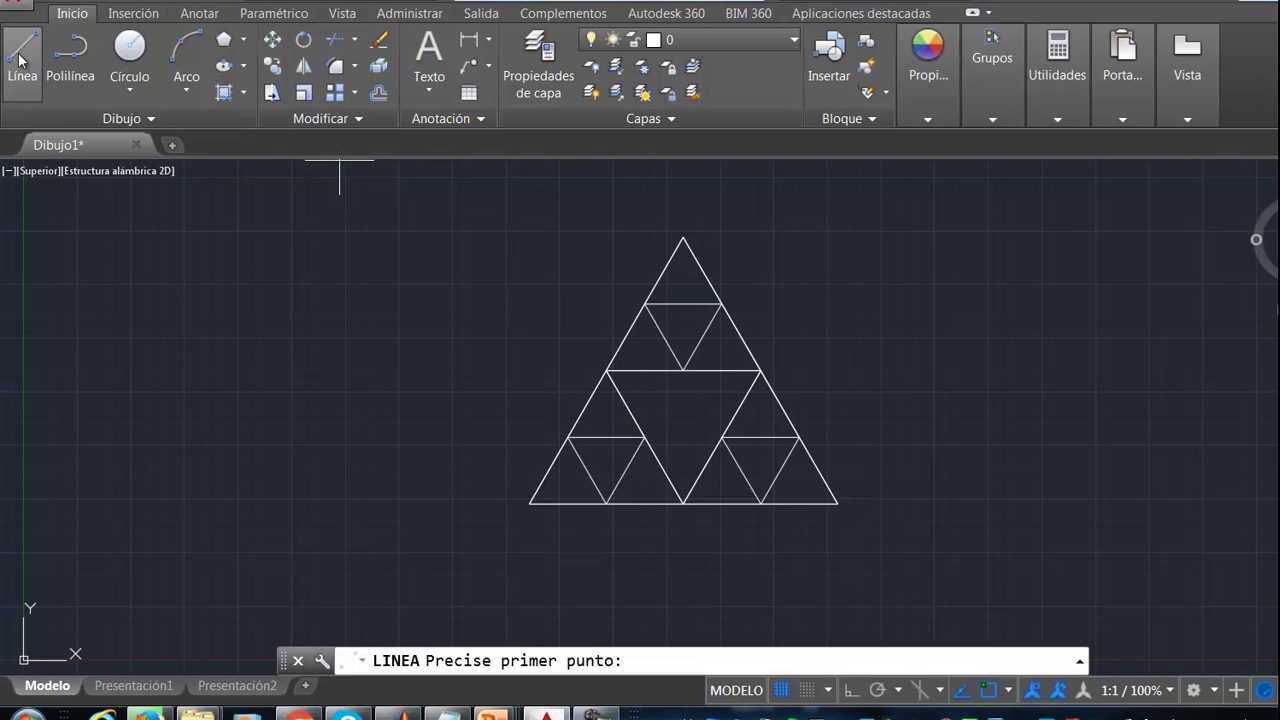
pyautogui.click(568, 437)
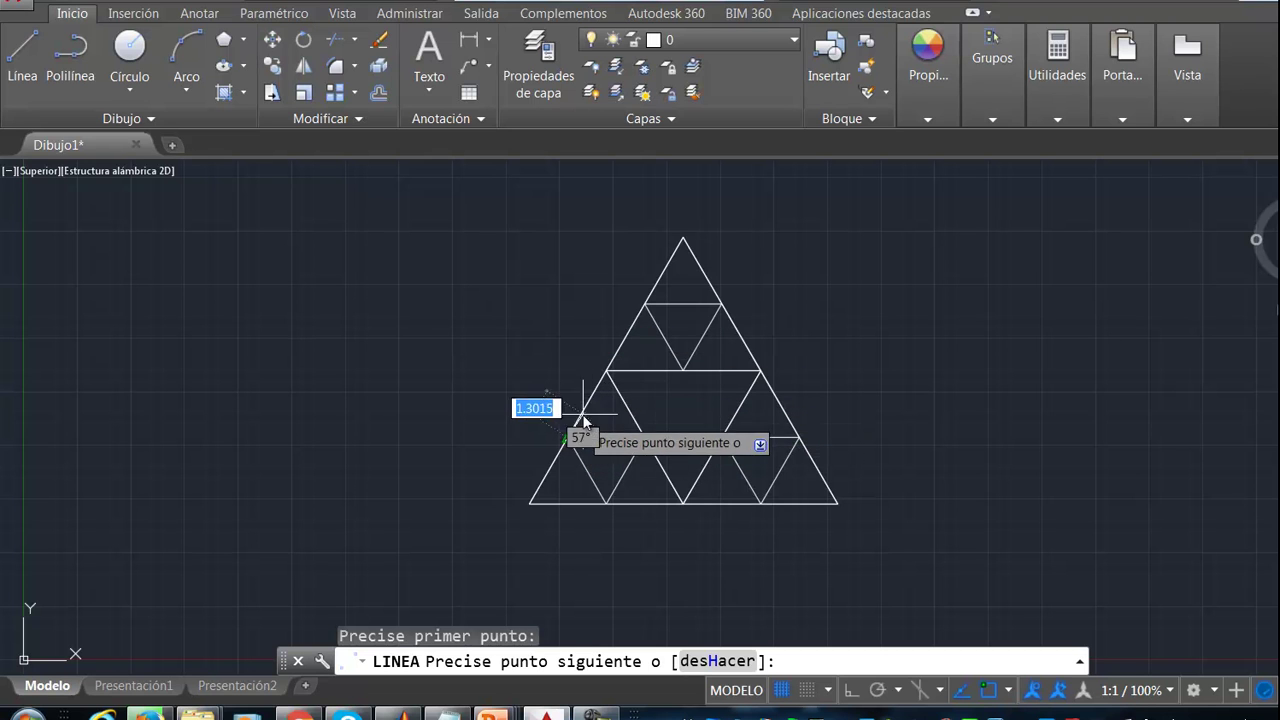
pyautogui.click(606, 371)
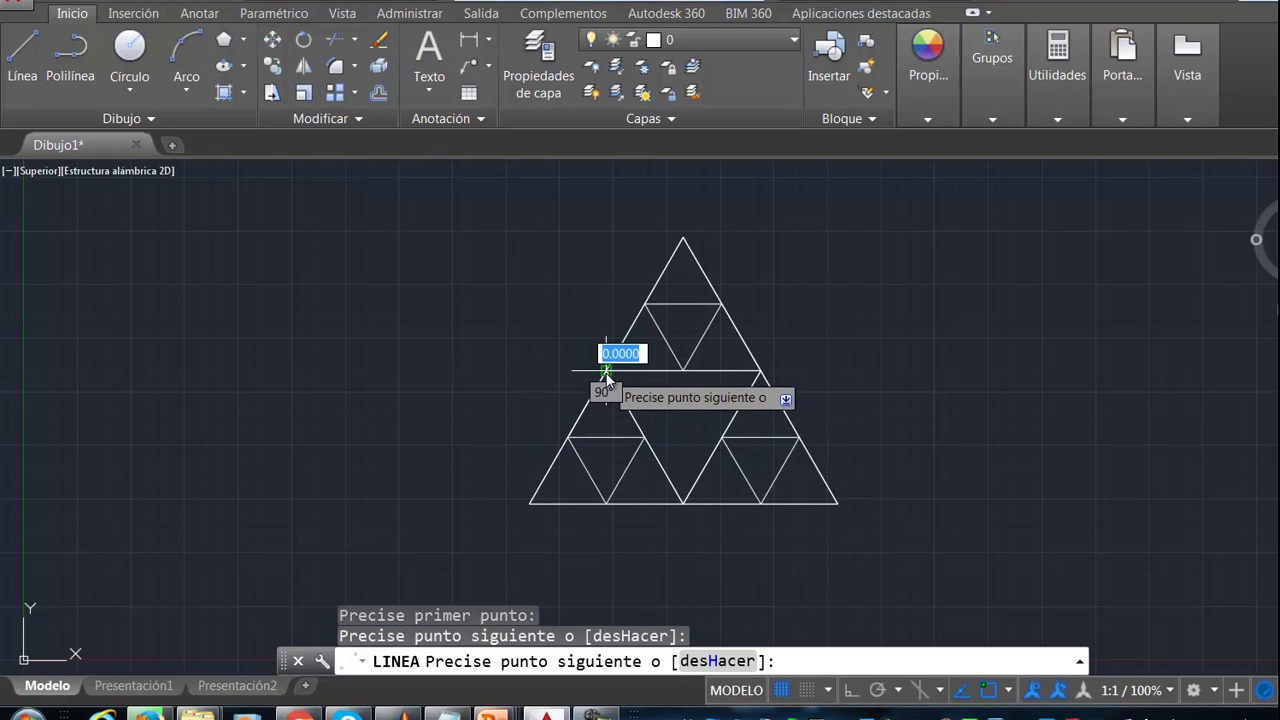
pyautogui.click(645, 438)
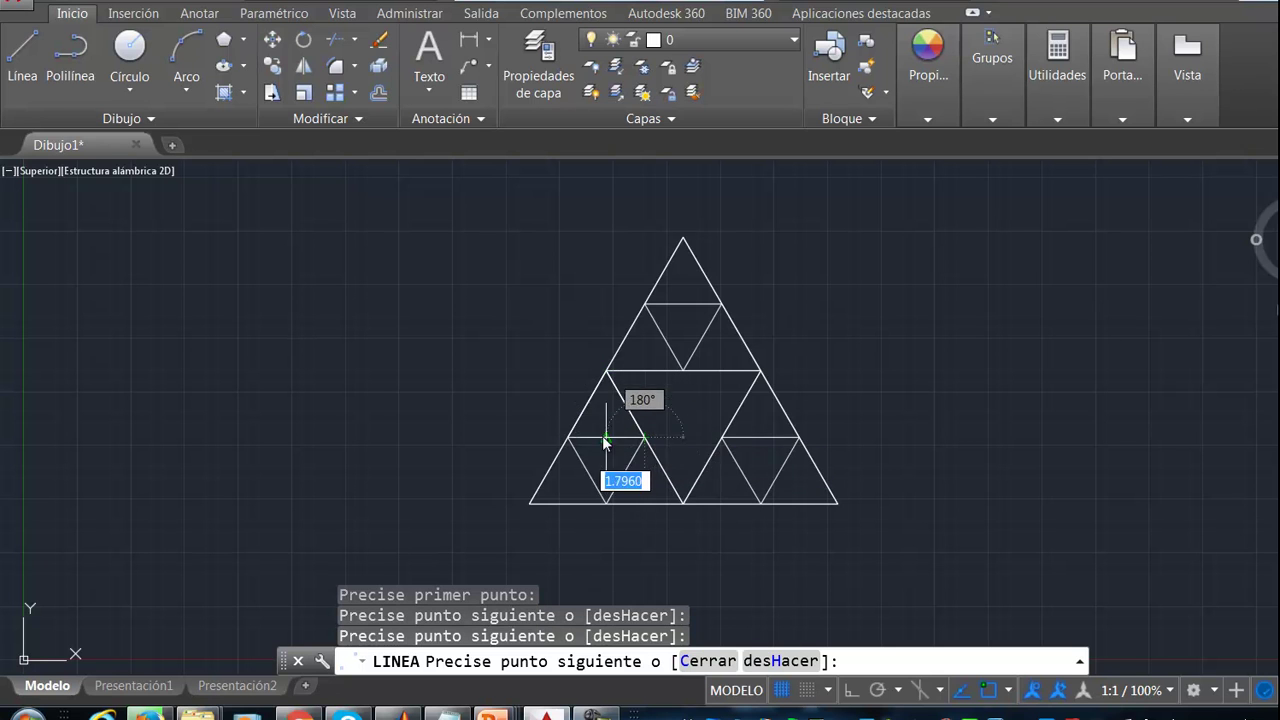
pyautogui.click(568, 437)
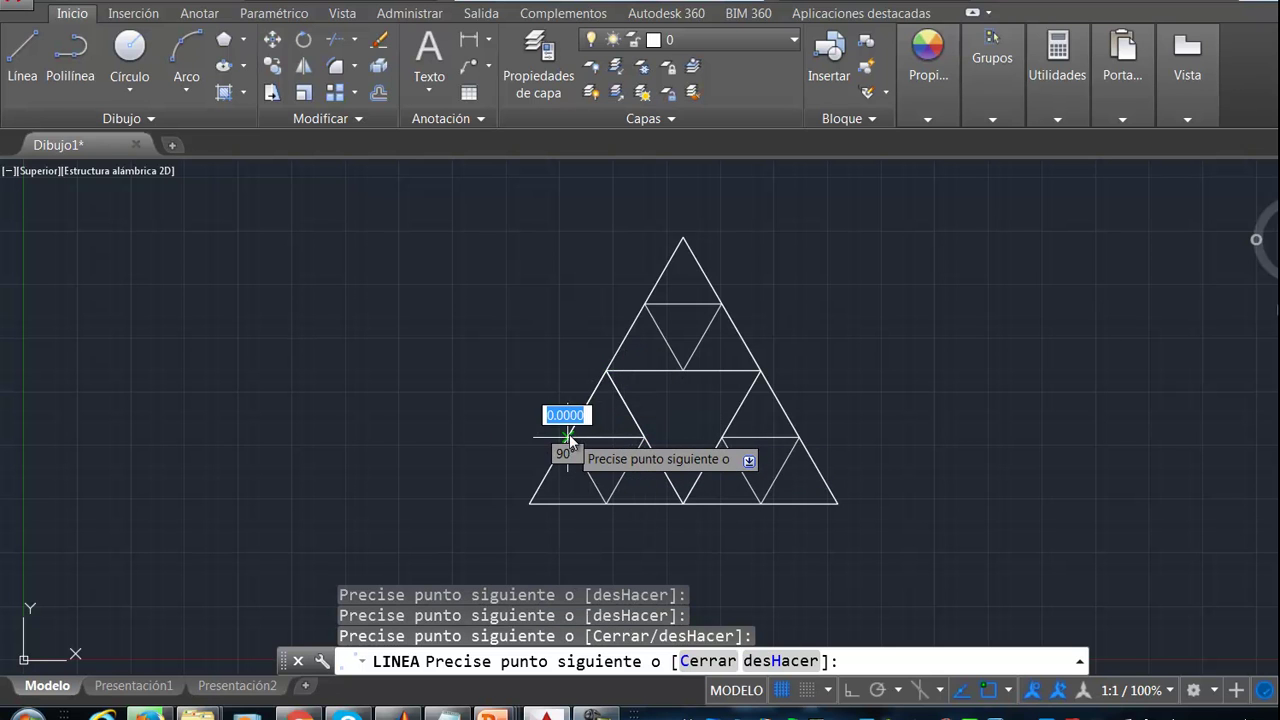
pyautogui.press('Return')
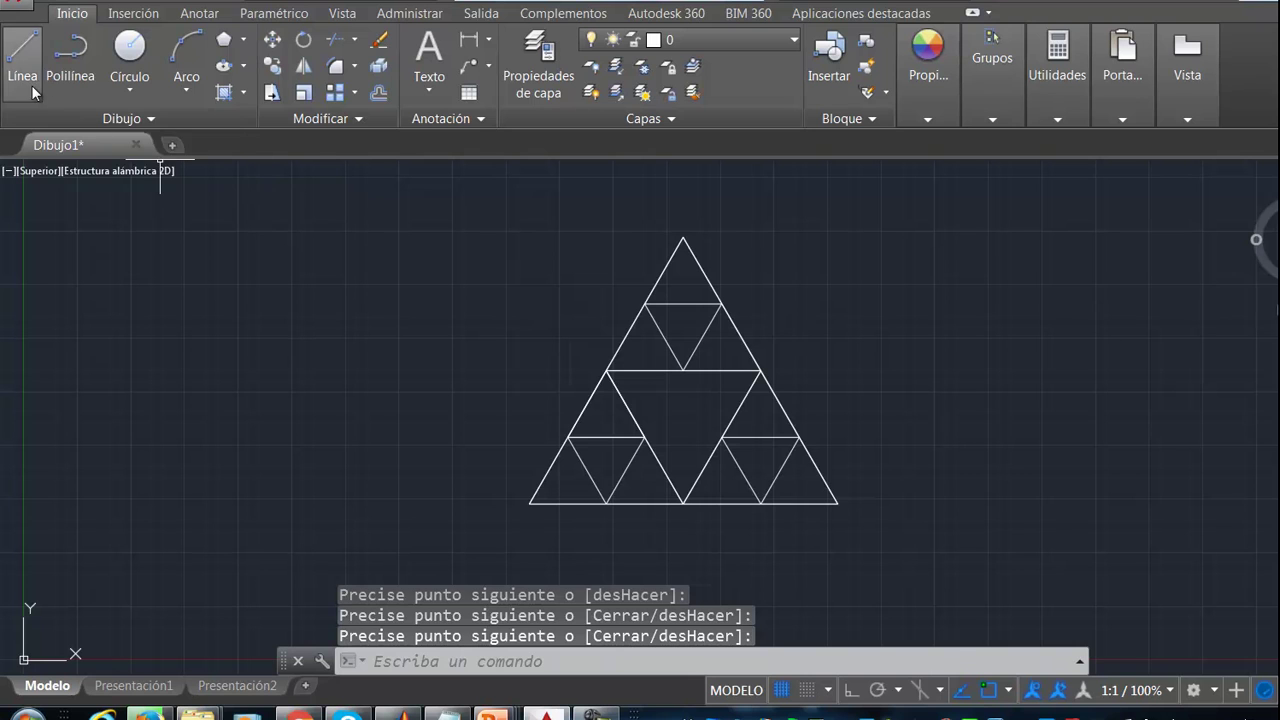
# - Draw a tiny inverted triangle through that small sub-triangle's edge midpoints
pyautogui.click(30, 55)
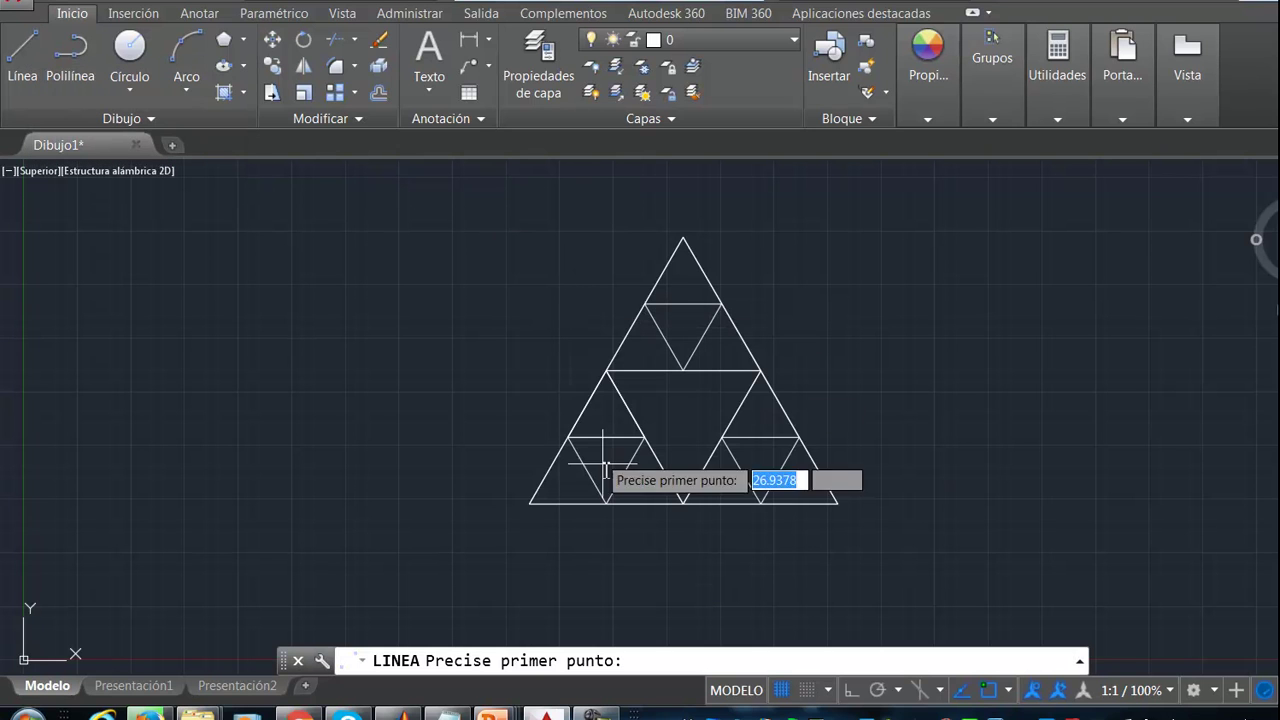
pyautogui.click(589, 407)
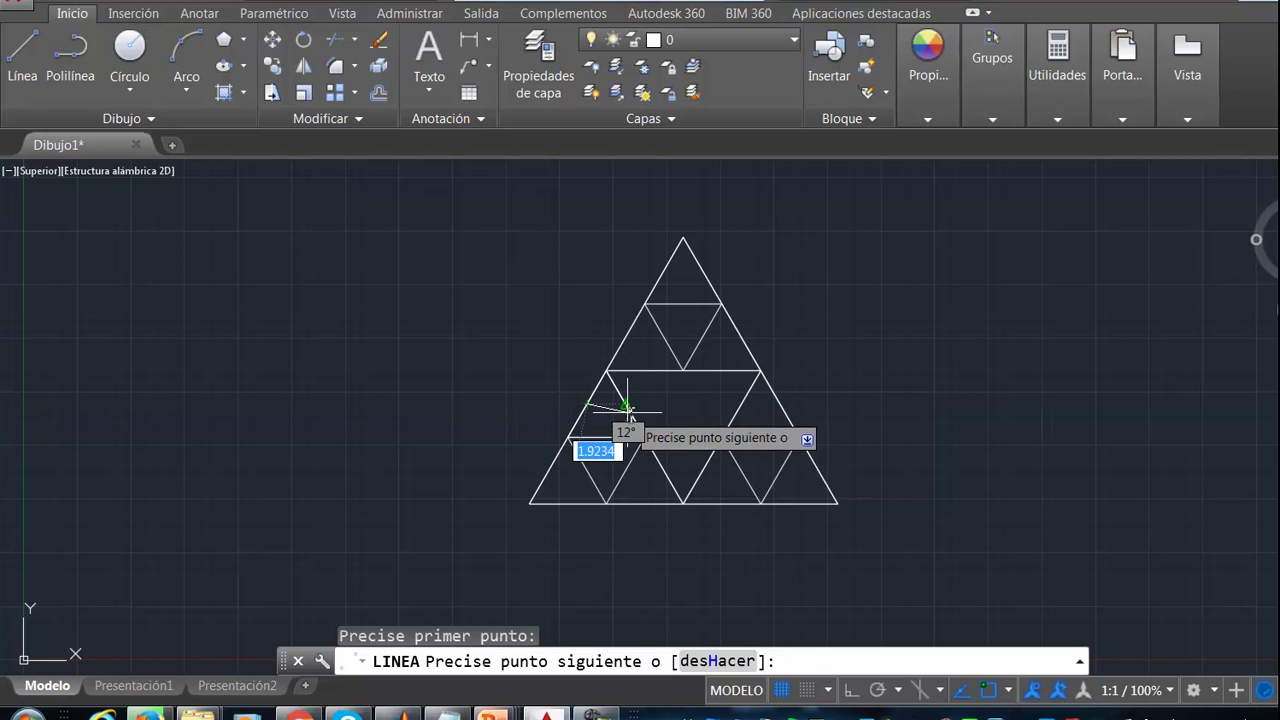
pyautogui.click(622, 404)
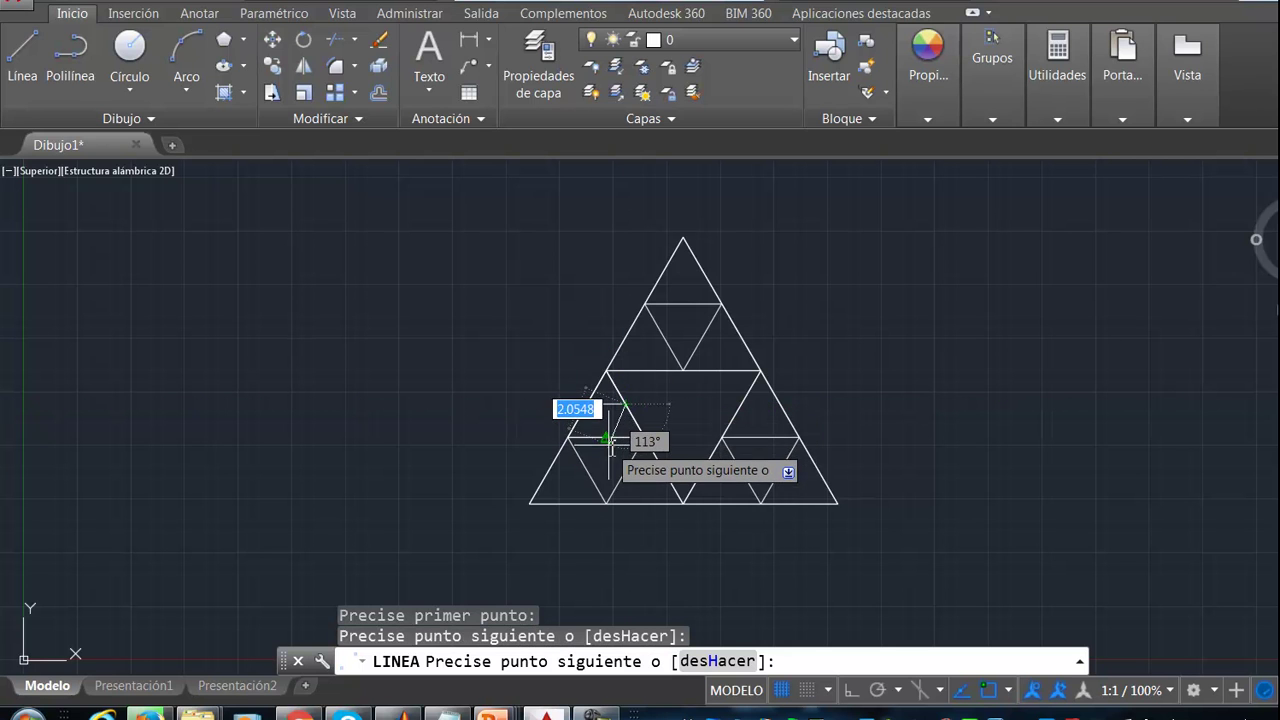
pyautogui.click(608, 432)
pyautogui.click(589, 405)
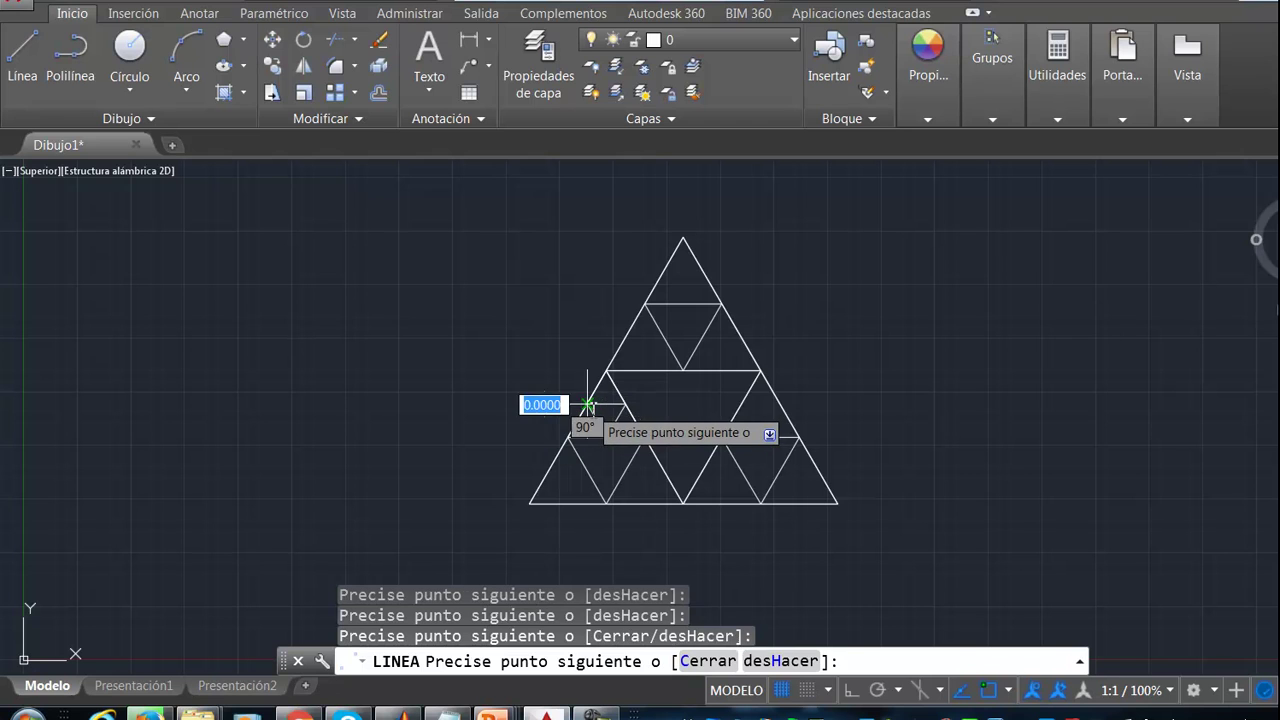
pyautogui.press('Return')
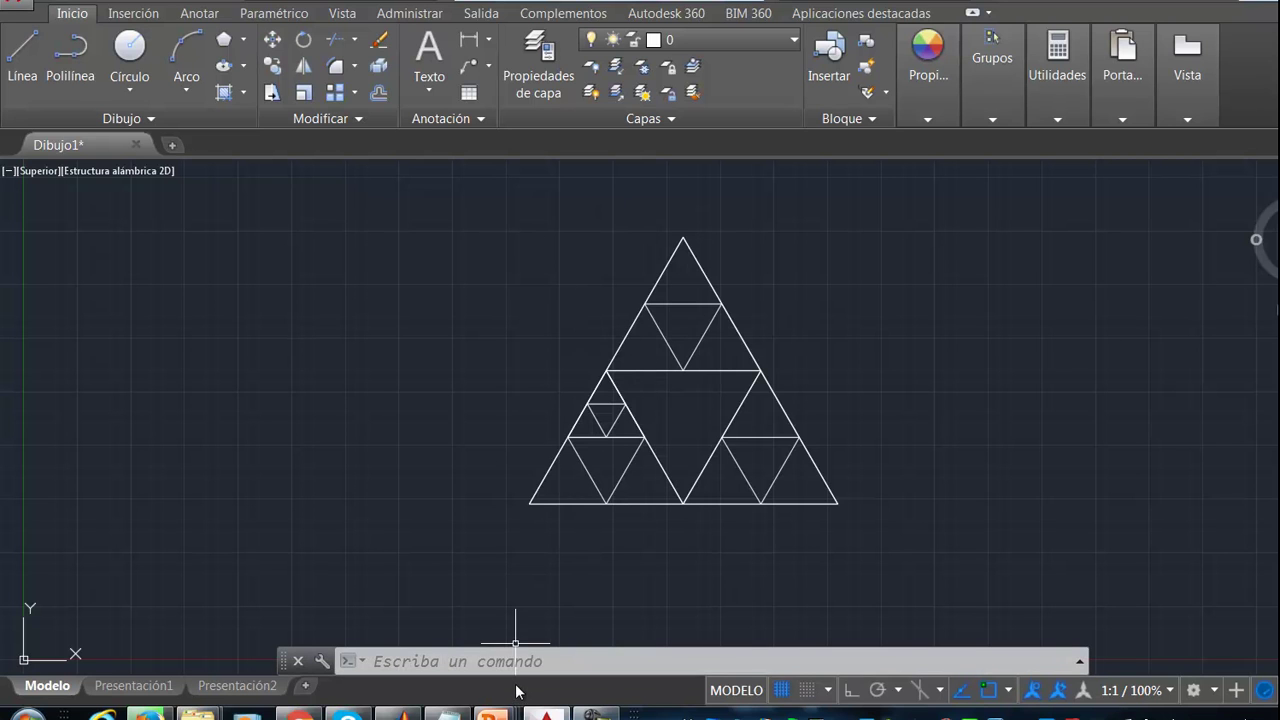
pyautogui.moveTo(493, 716)
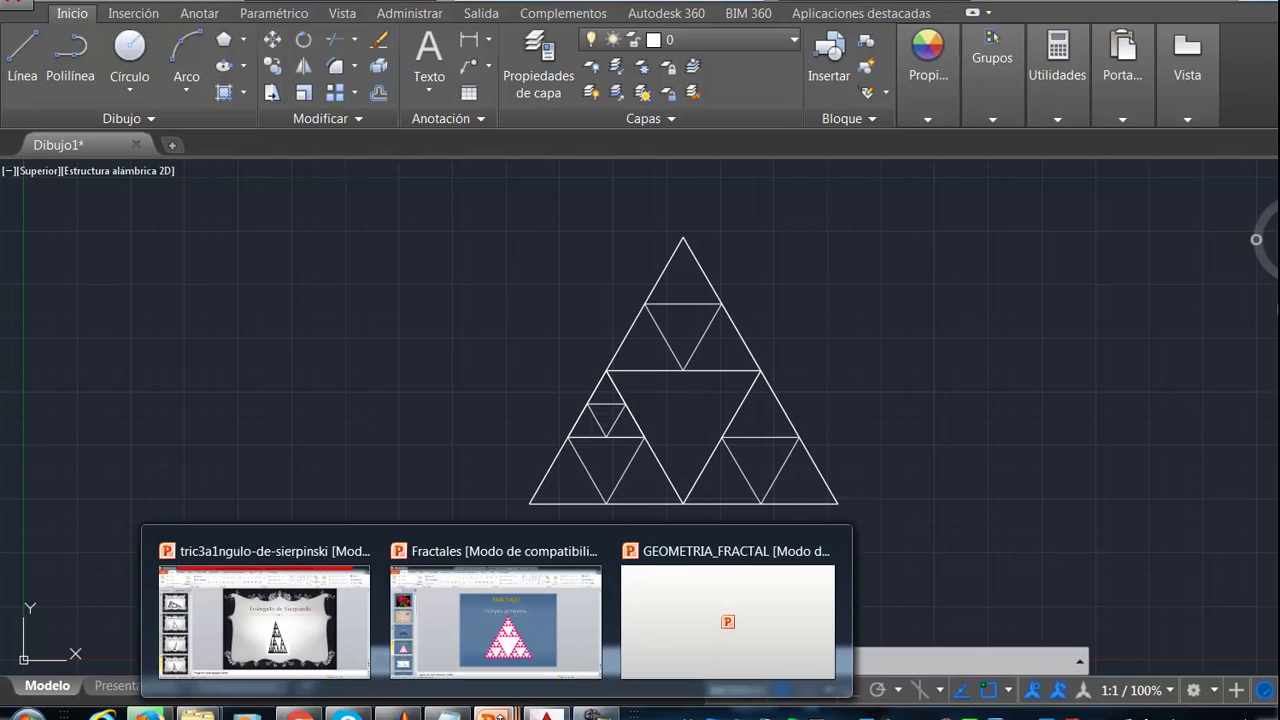
# - Return to the Fractales presentation showing slide 4, 'Triángulo de Sierpinski'
pyautogui.click(518, 622)
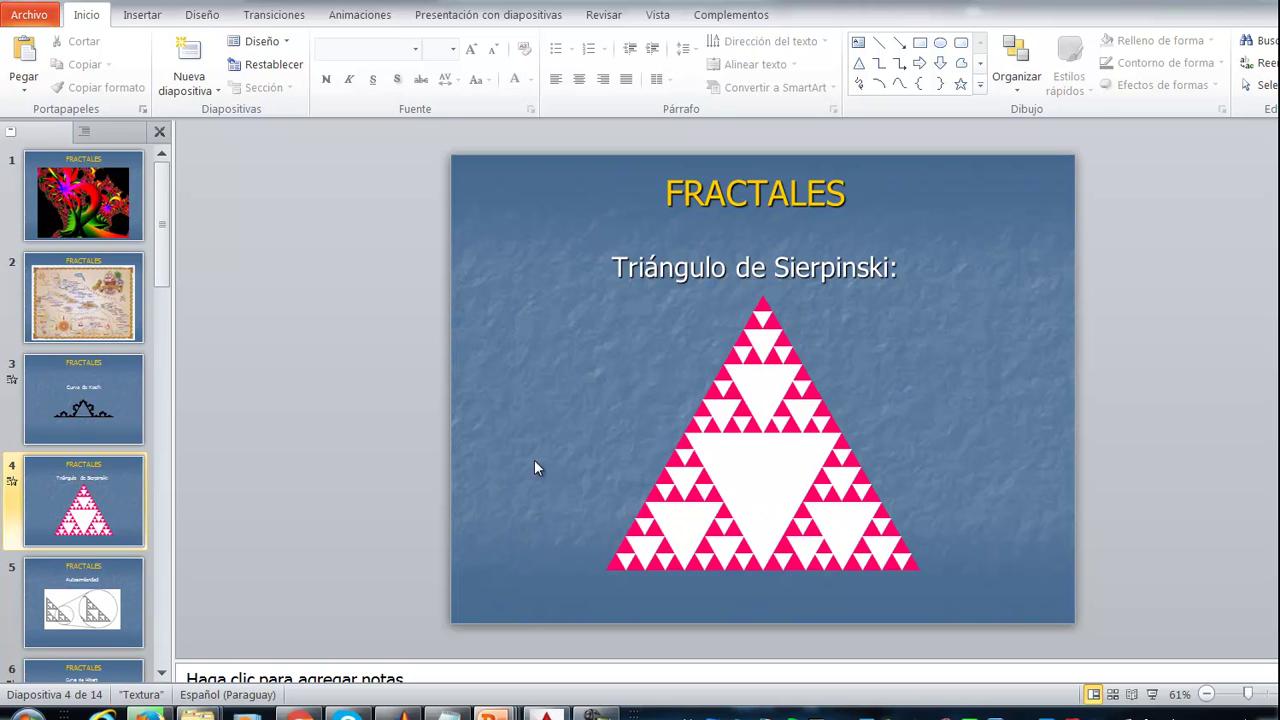
# - Select and copy all the Sierpinski MATLAB code in Notepad, then switch to MATLAB
pyautogui.click(447, 714)
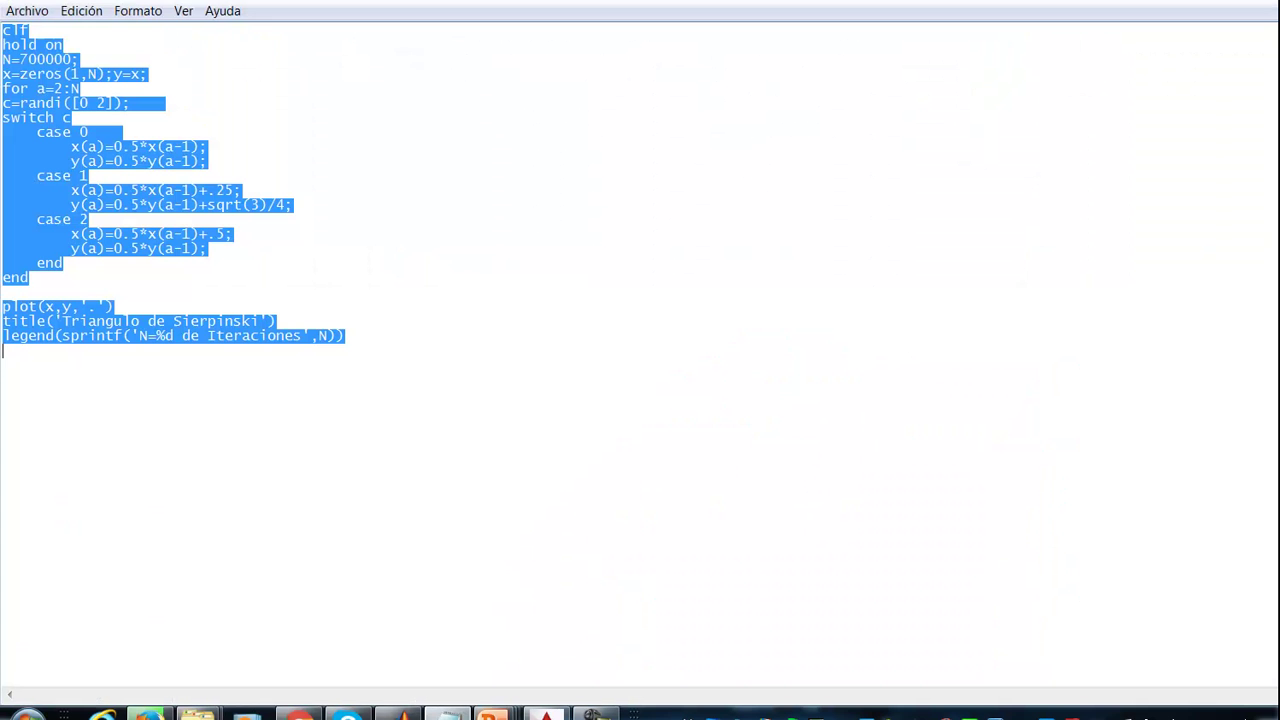
pyautogui.click(225, 233)
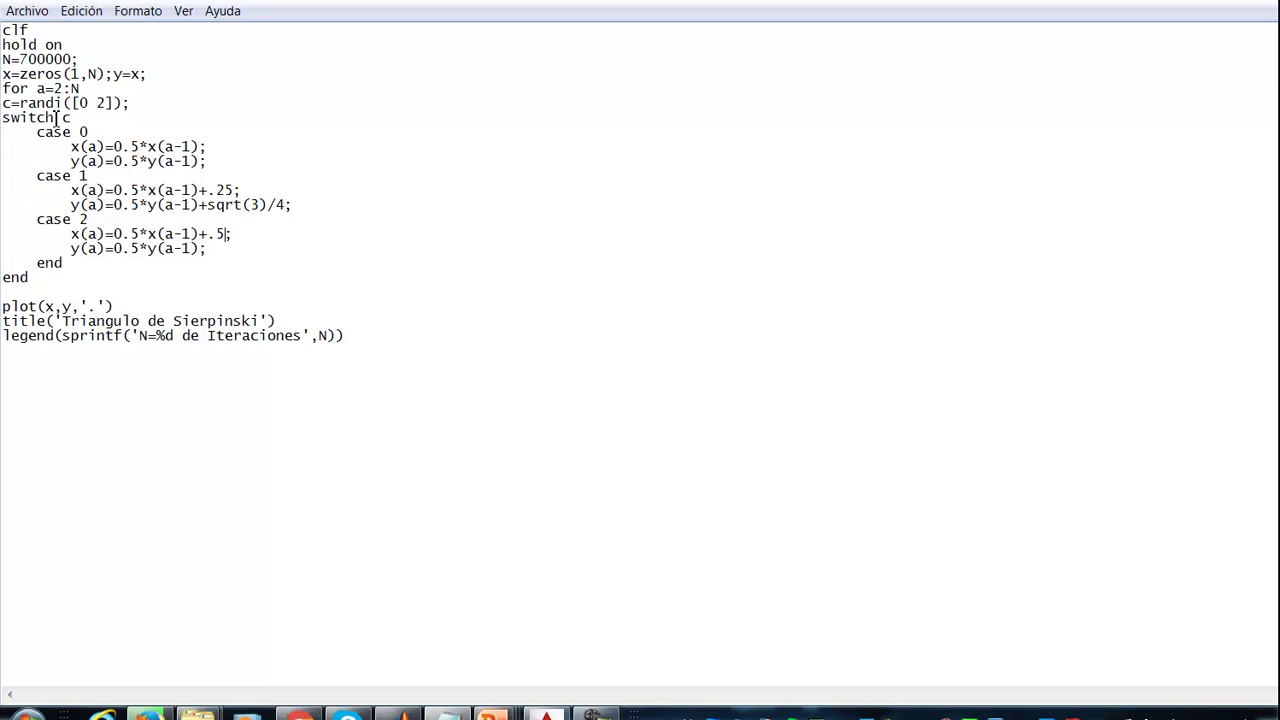
pyautogui.moveTo(382, 357); pyautogui.dragTo(3, 10)
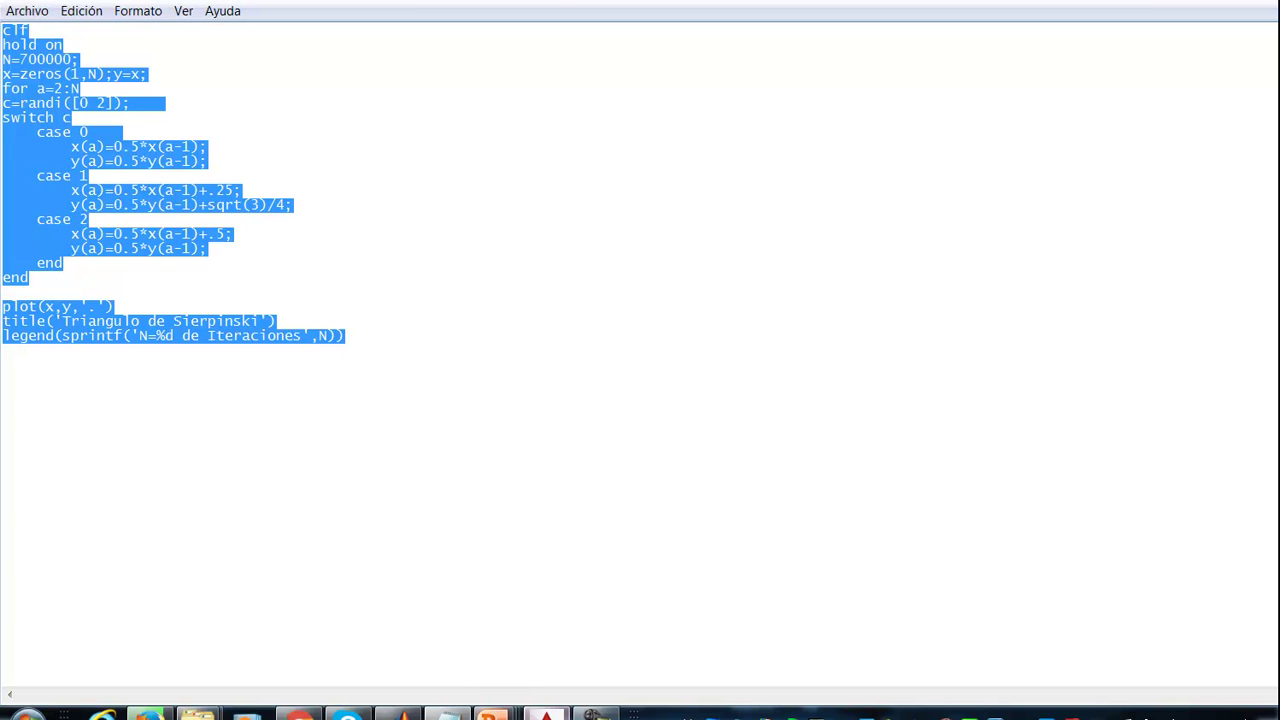
pyautogui.hotkey('alt', 'Tab')
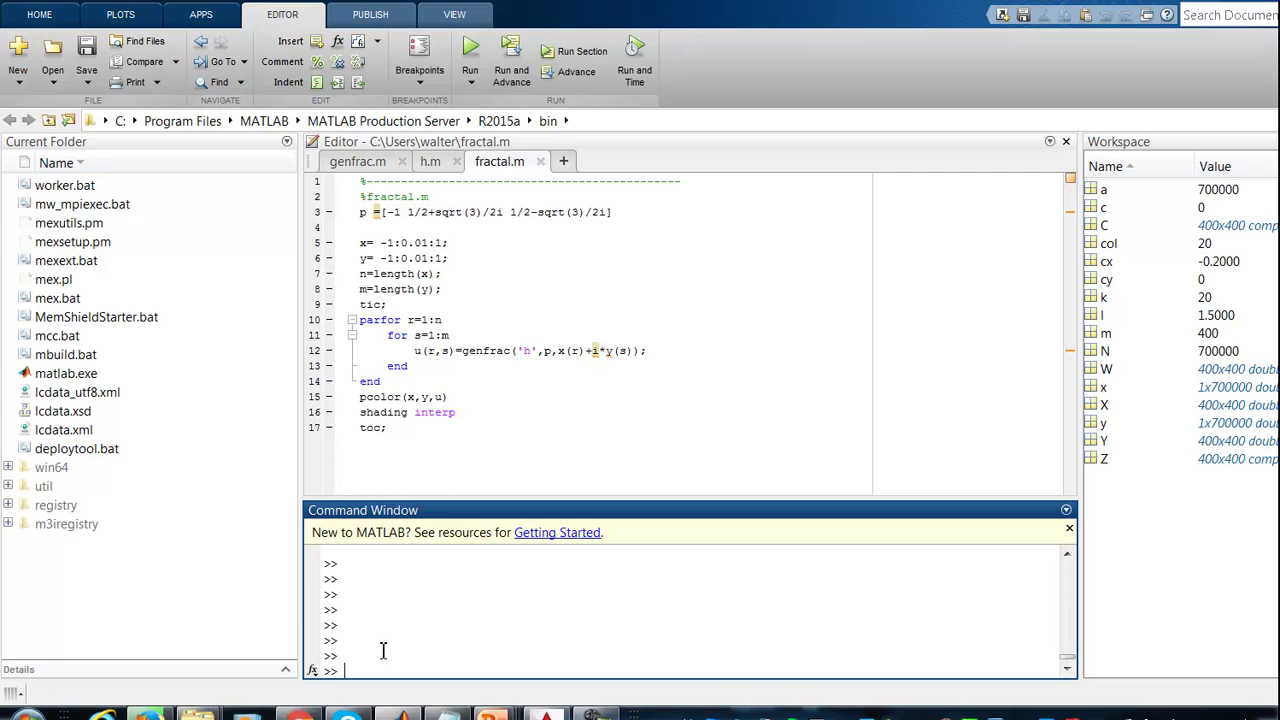
# - Paste and run the MATLAB script plotting the 700000-iteration Sierpinski point cloud
pyautogui.hotkey('ctrl', 'v')
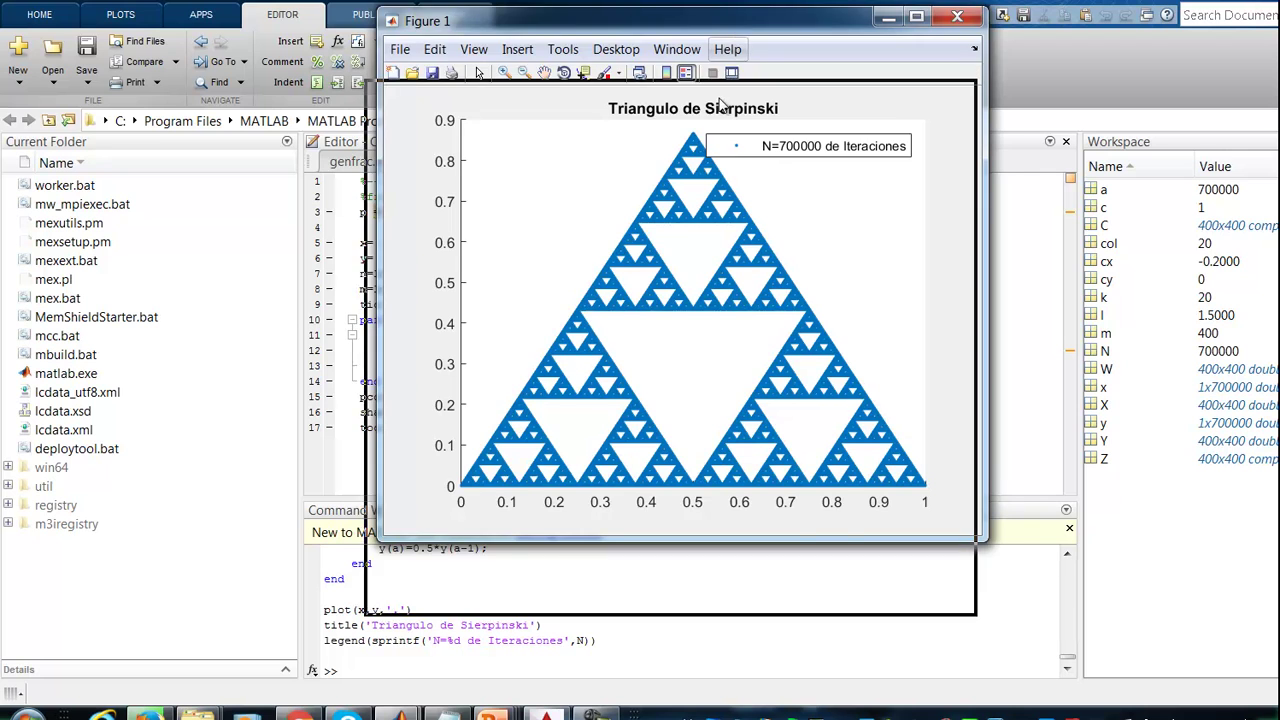
# - Move the Figure 1 'Triangulo de Sierpinski' window slightly lower on screen
pyautogui.moveTo(733, 31); pyautogui.dragTo(721, 103)
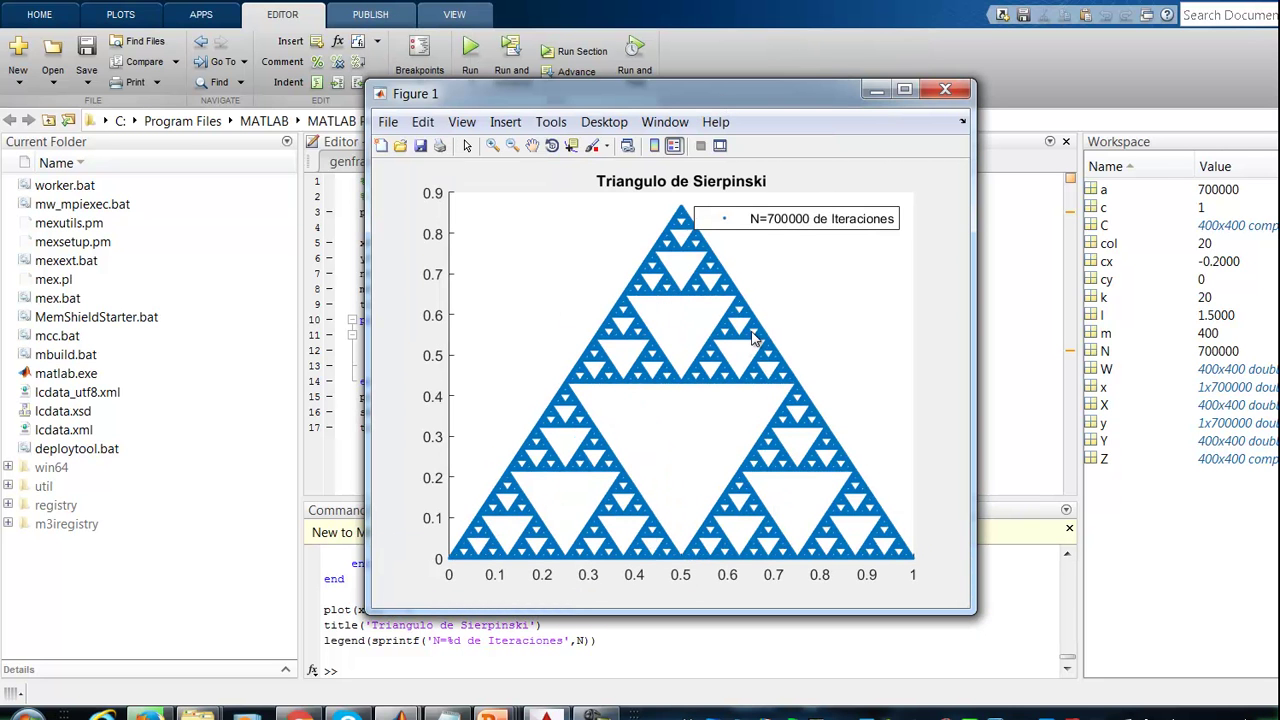